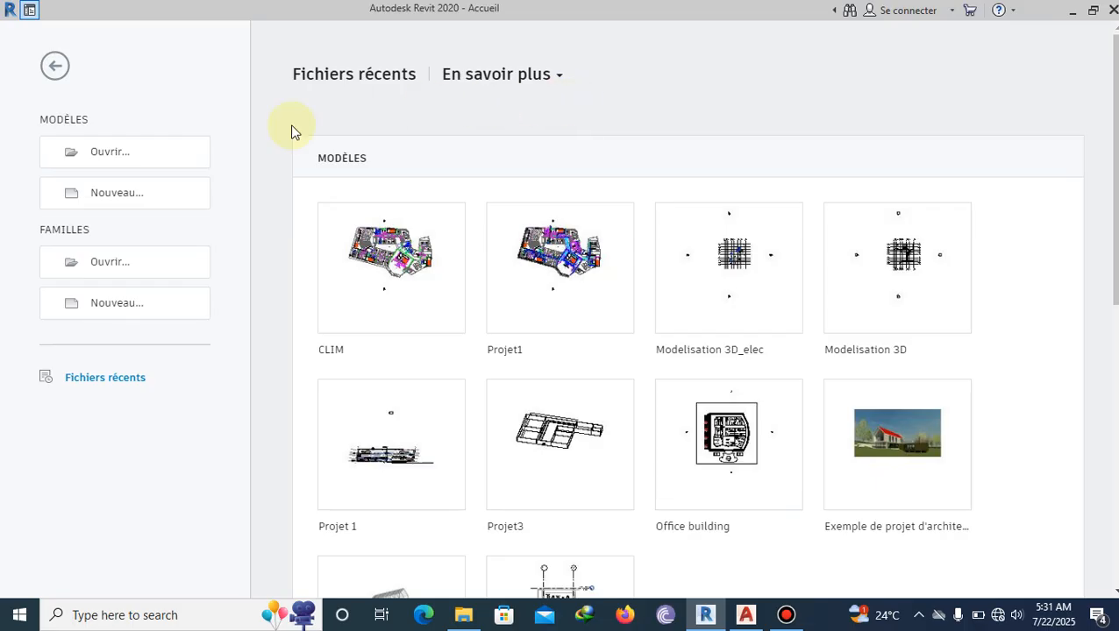
Create a new project from the "Gabarit de genie Electrique" template
click(174, 192)
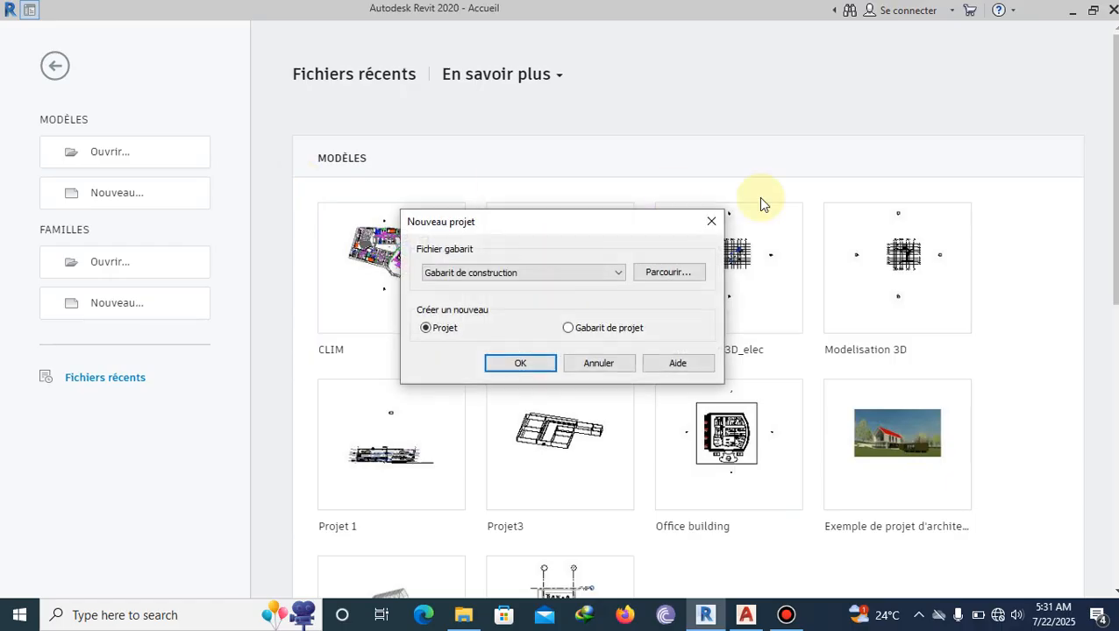
click(574, 273)
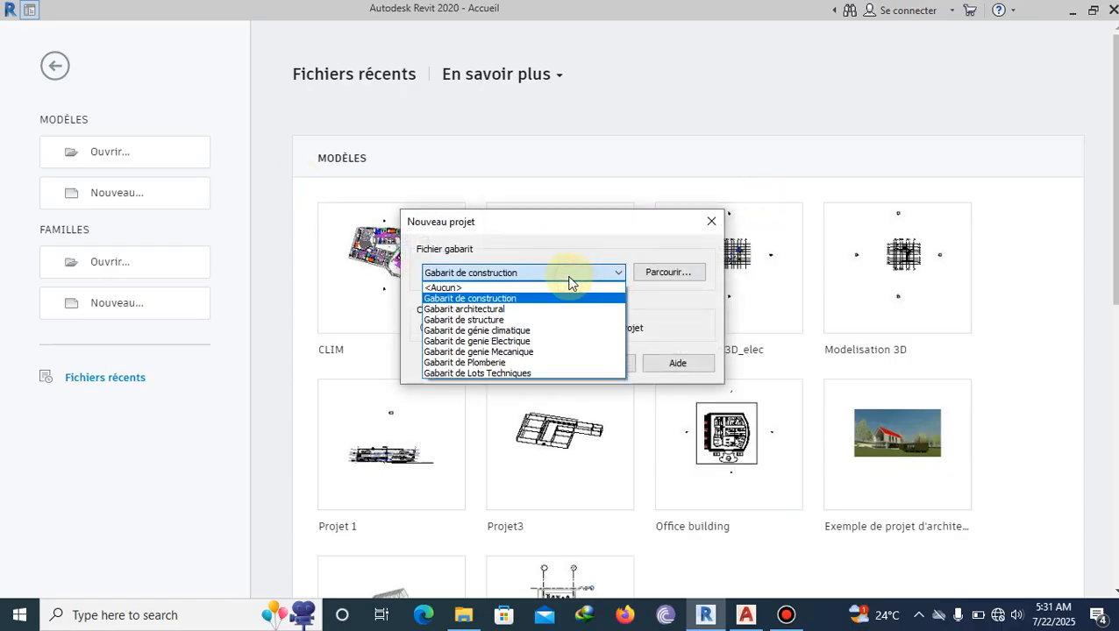
click(518, 347)
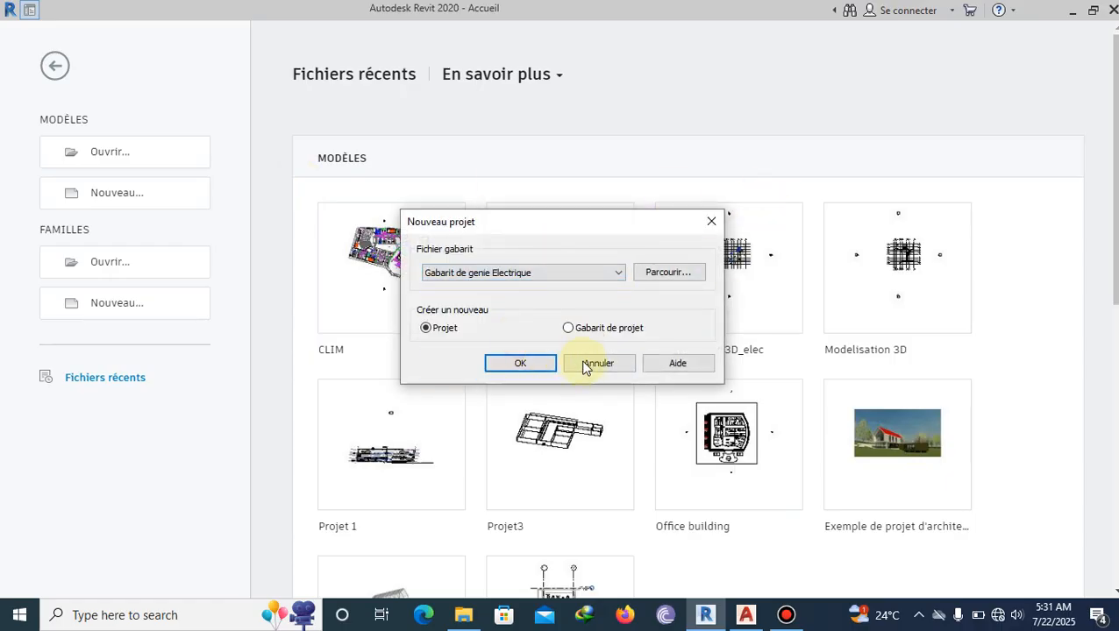
click(523, 369)
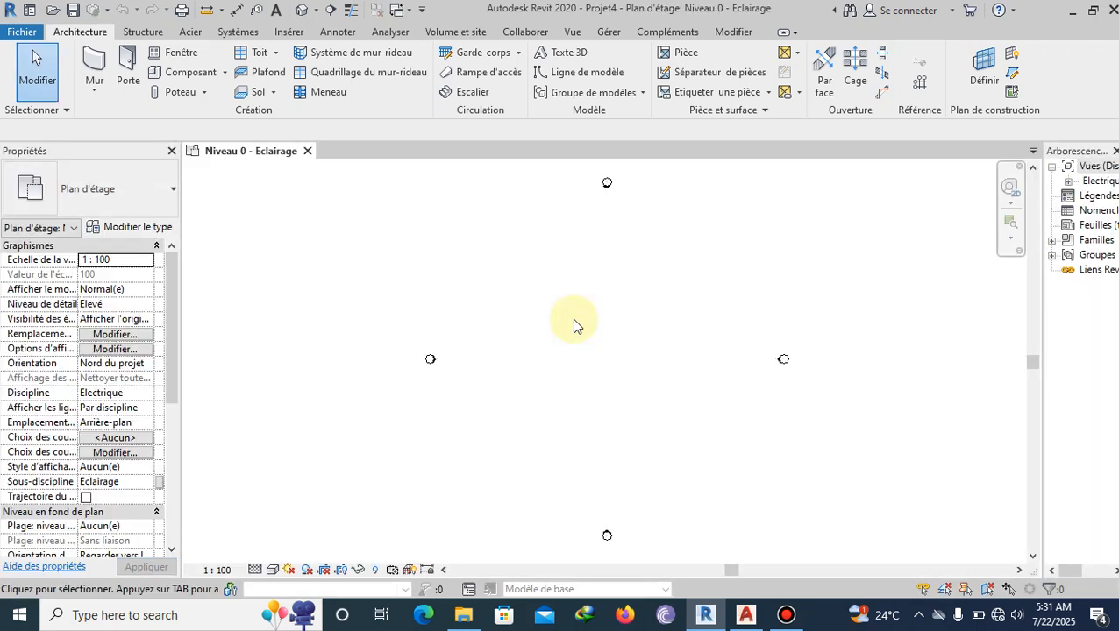
scroll(568, 329, down, 3)
scroll(726, 311, up, 1)
scroll(721, 312, up, 1)
scroll(569, 317, down, 2)
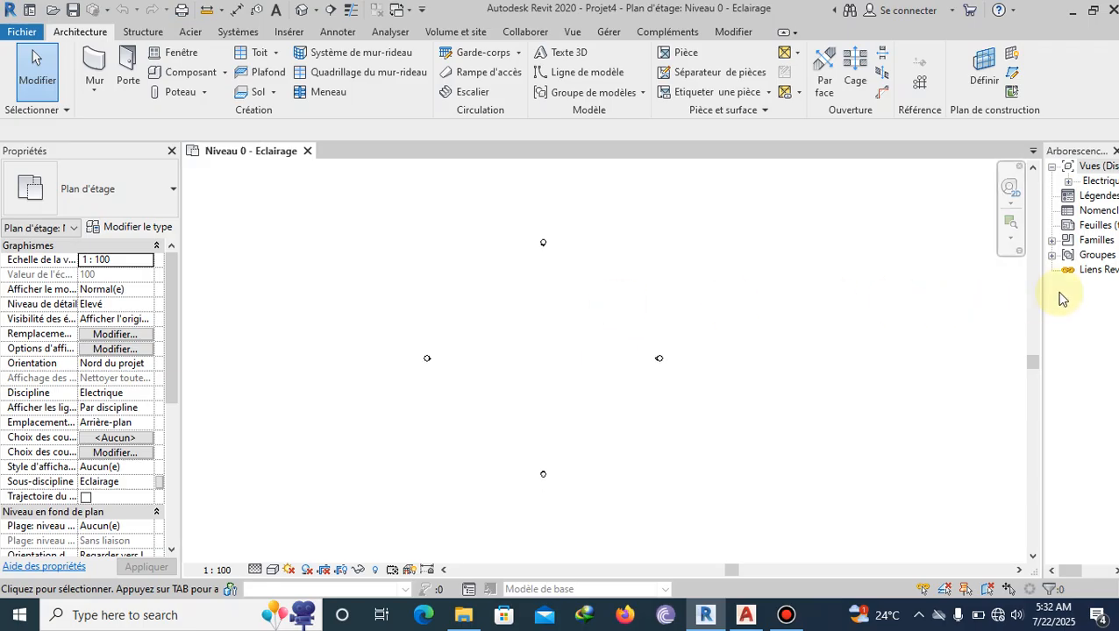
Widen the project browser and expand the Electrique views down to the Eclairage and Puissance subcategories
click(1036, 303)
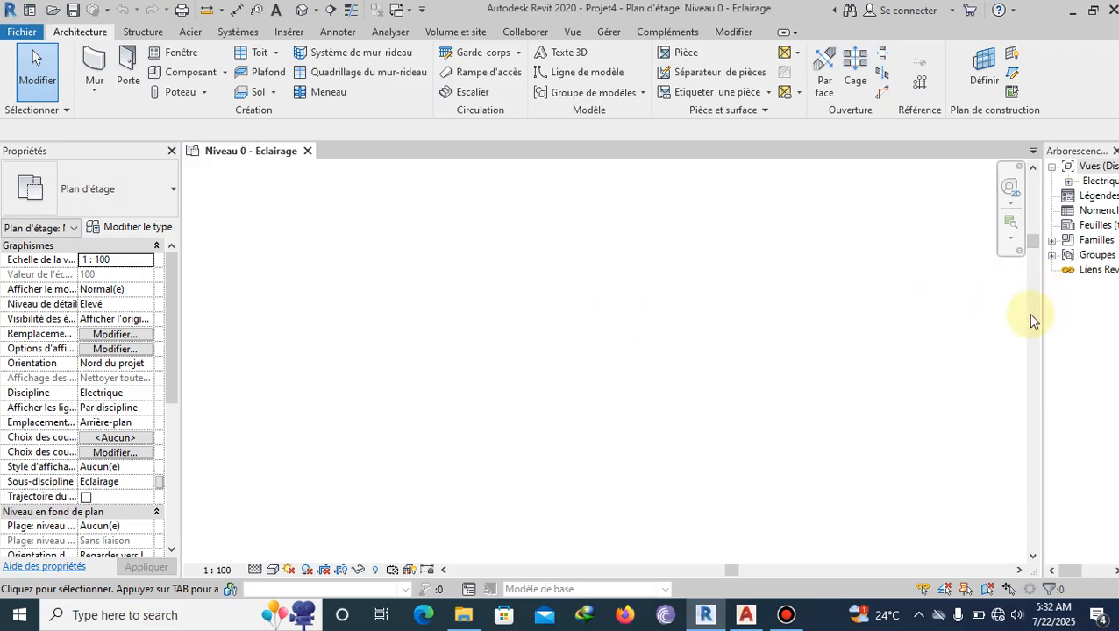
drag(1031, 229, 964, 321)
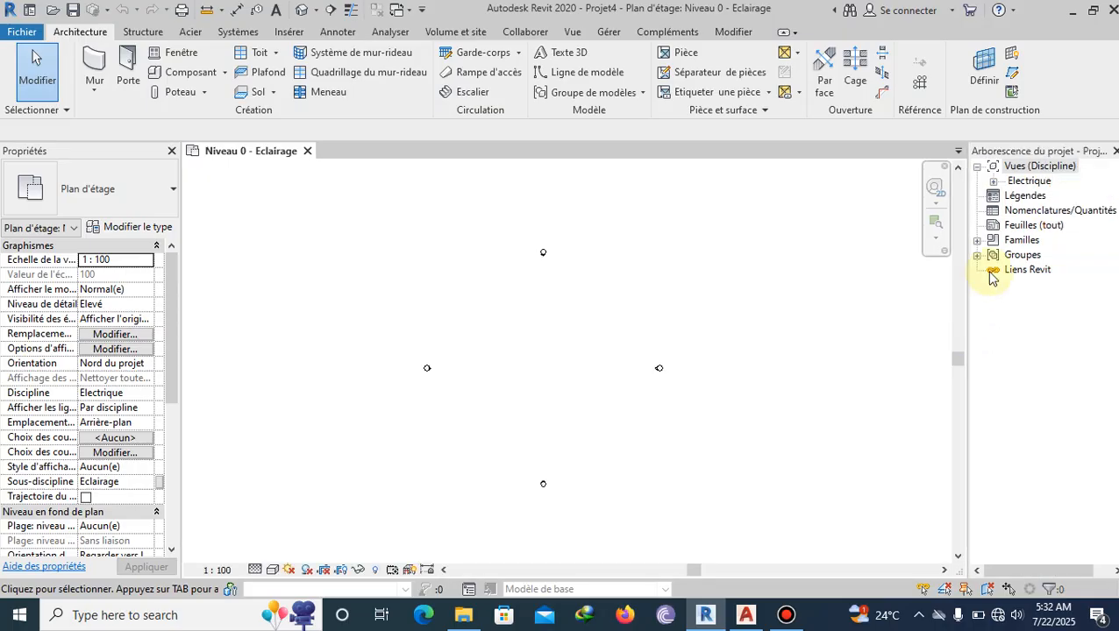
click(994, 182)
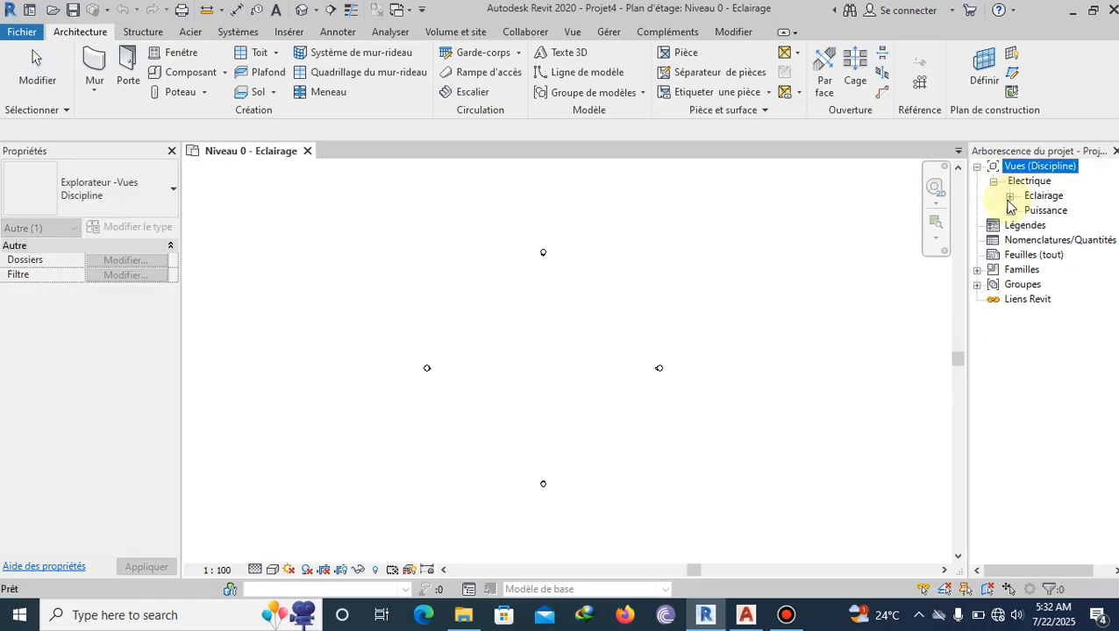
click(1009, 197)
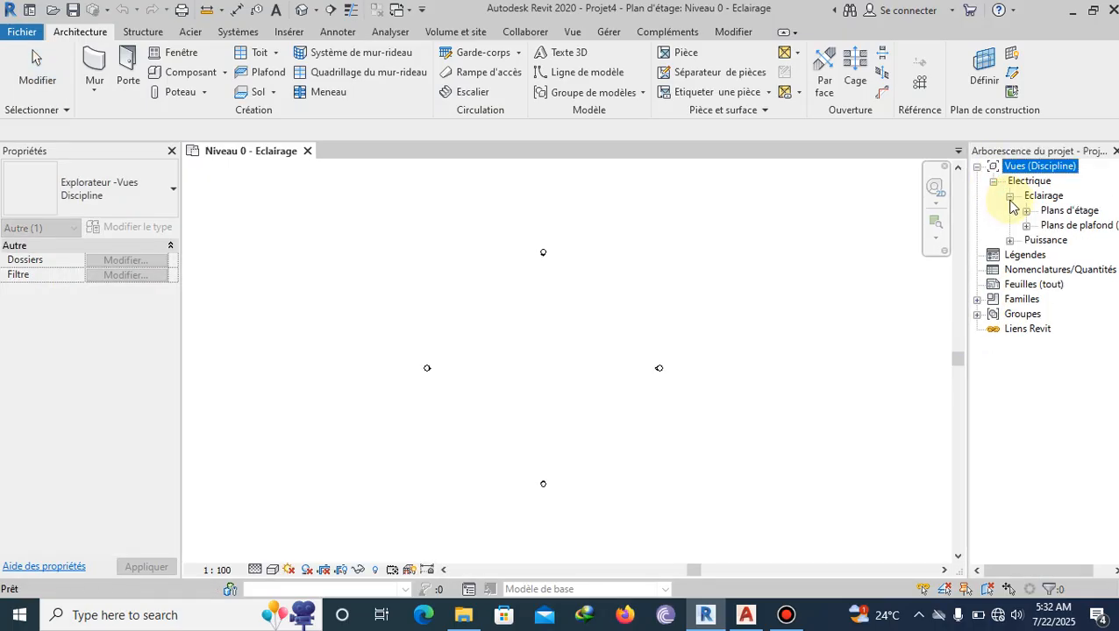
click(1009, 240)
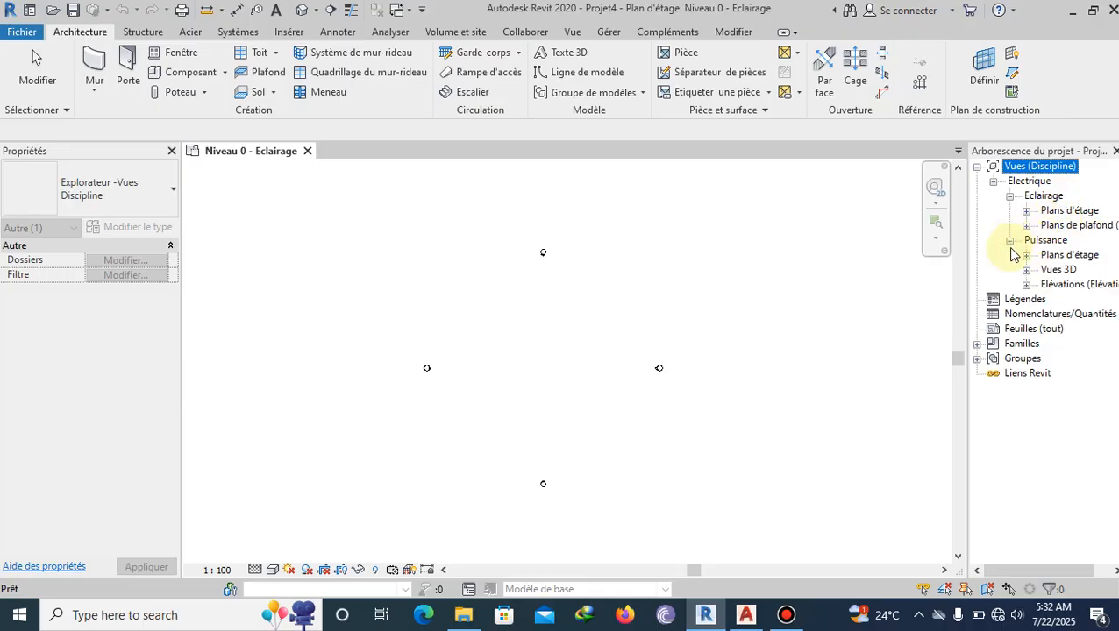
click(761, 278)
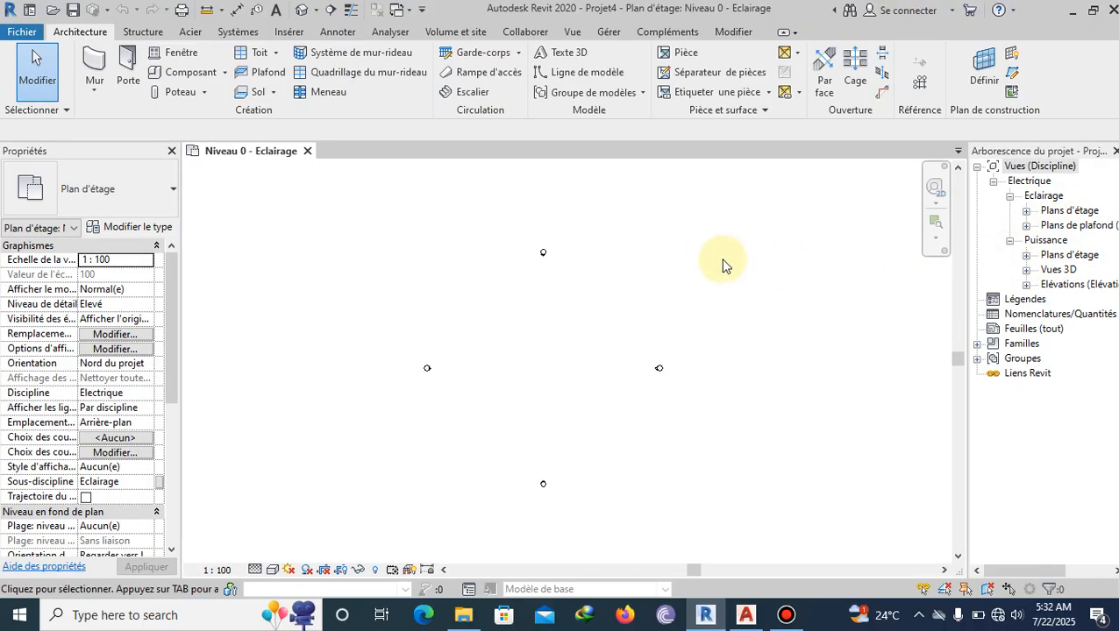
click(263, 35)
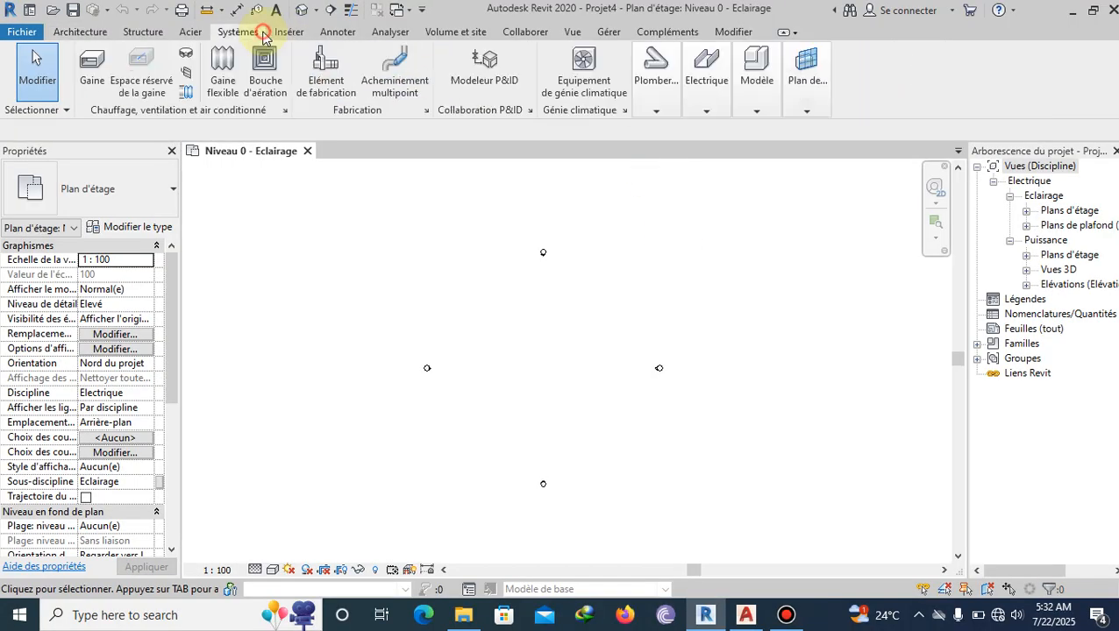
click(653, 79)
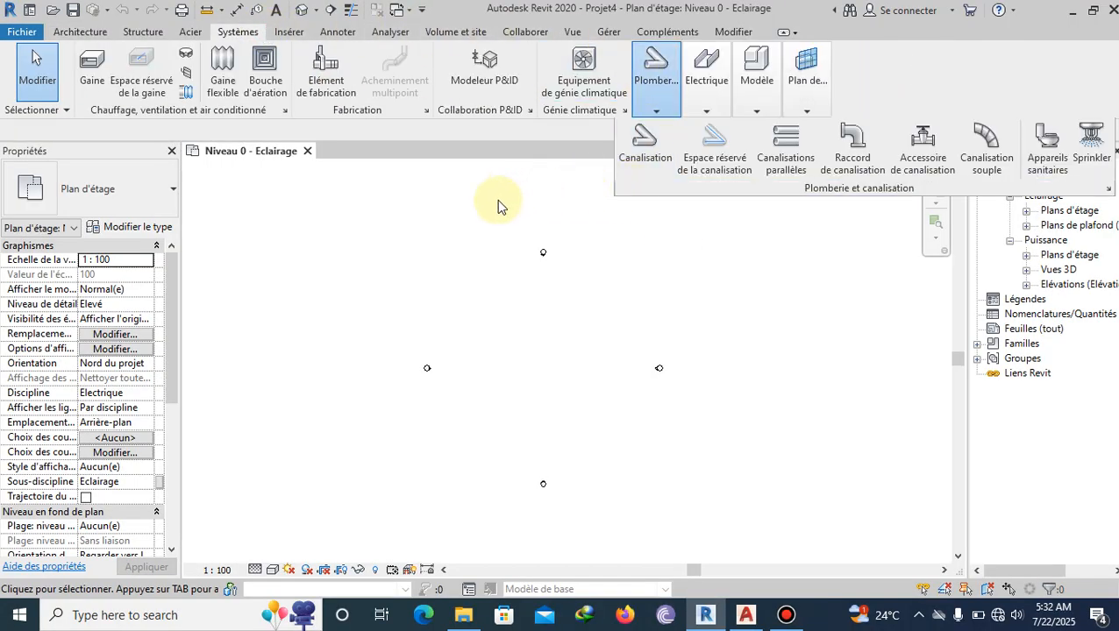
click(707, 88)
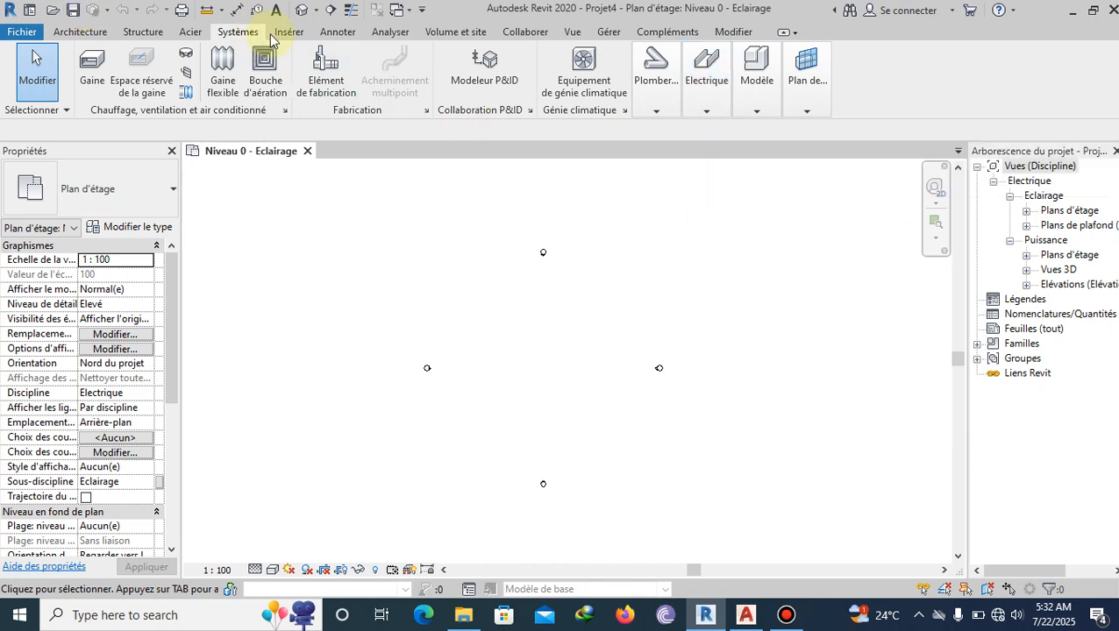
click(706, 107)
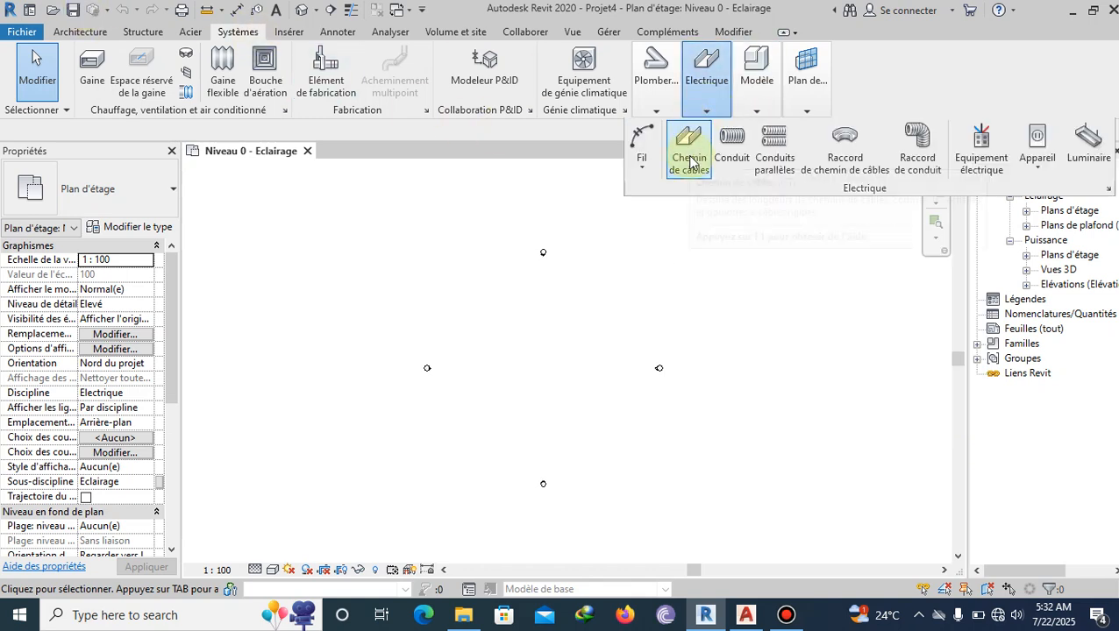
click(521, 315)
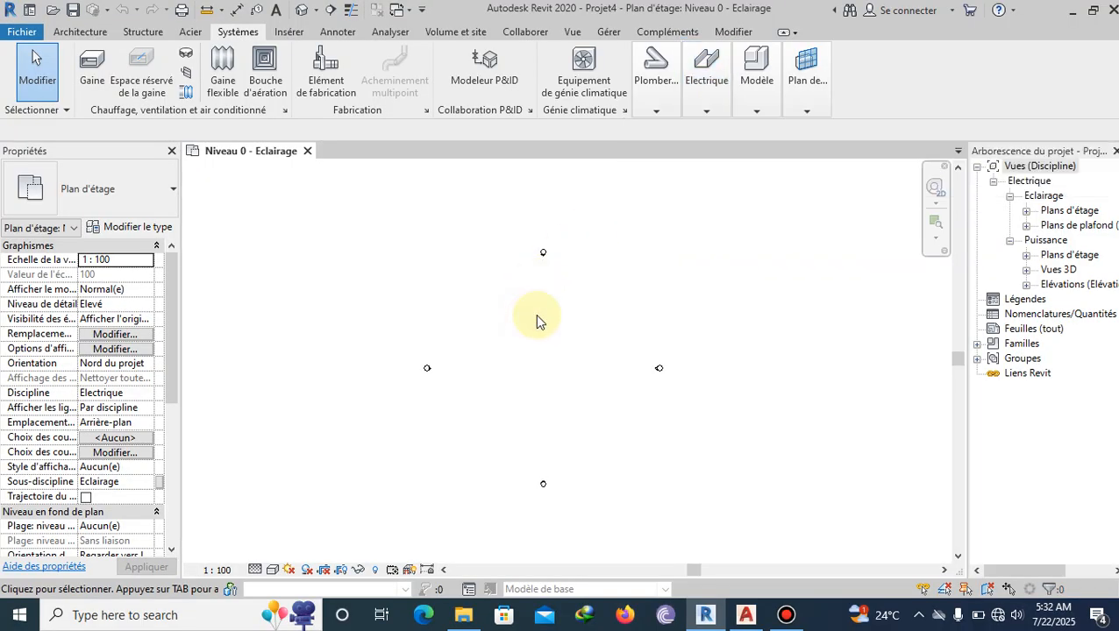
Start placing a cable tray and review the available width, height and central elevation options
key(c)
key(t)
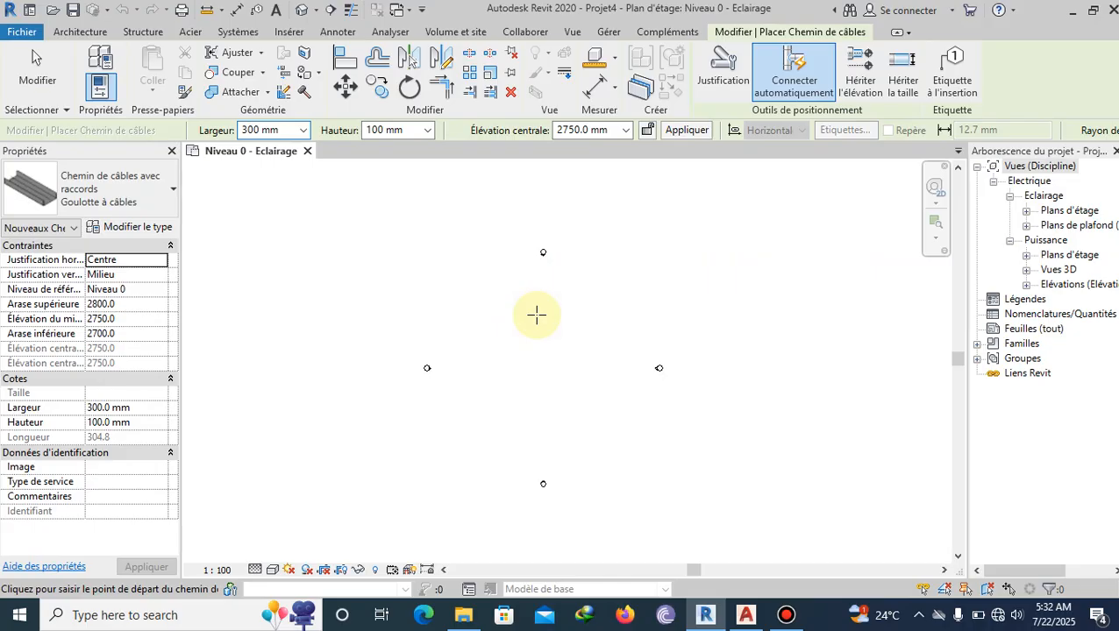
click(304, 132)
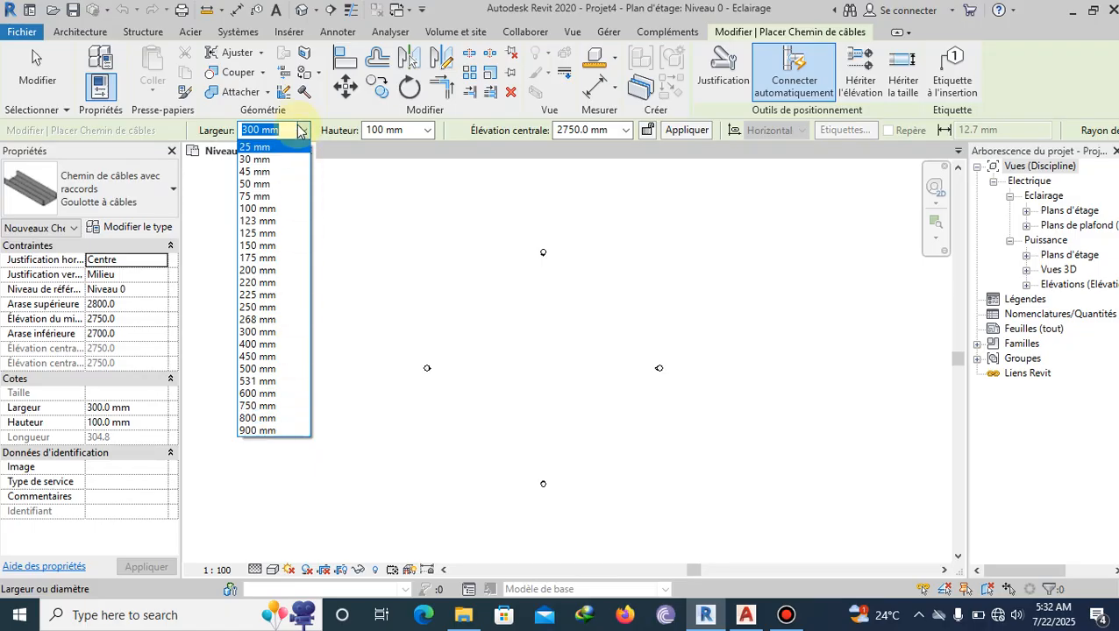
click(303, 131)
click(427, 130)
click(427, 131)
click(626, 130)
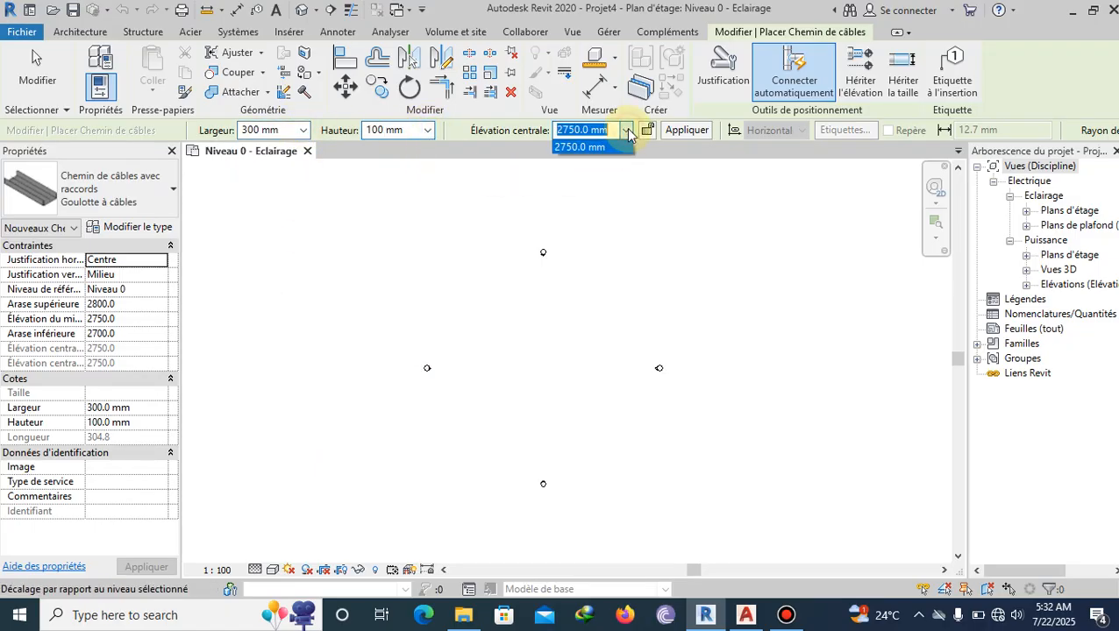
click(627, 131)
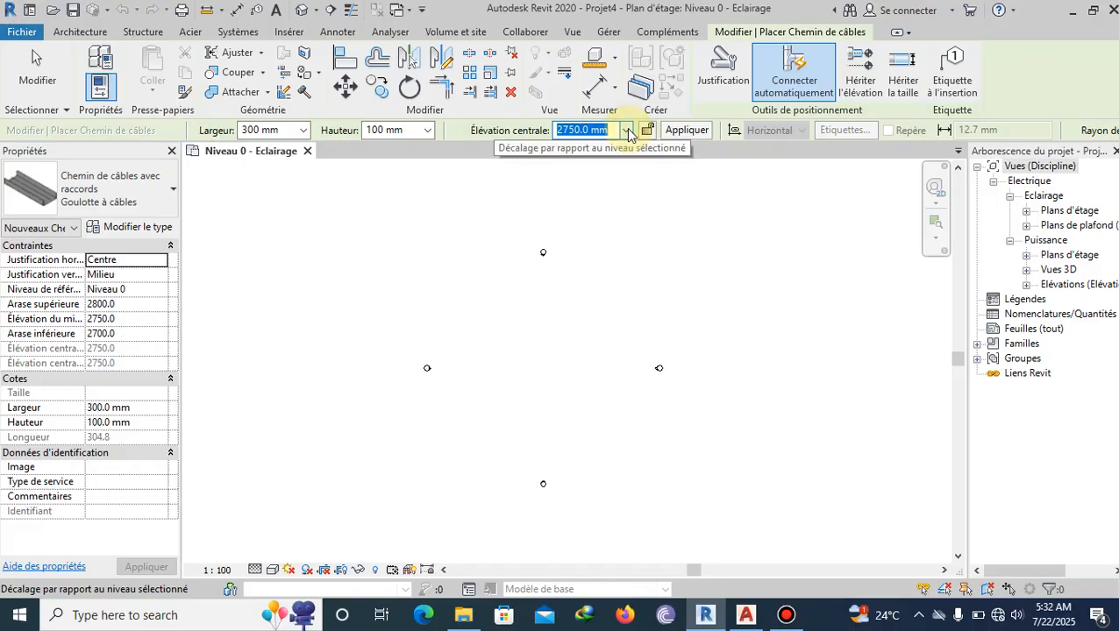
Choose the cable tray type "Chemin de câbles en maillage de fils" and set its height to 50 mm
click(158, 200)
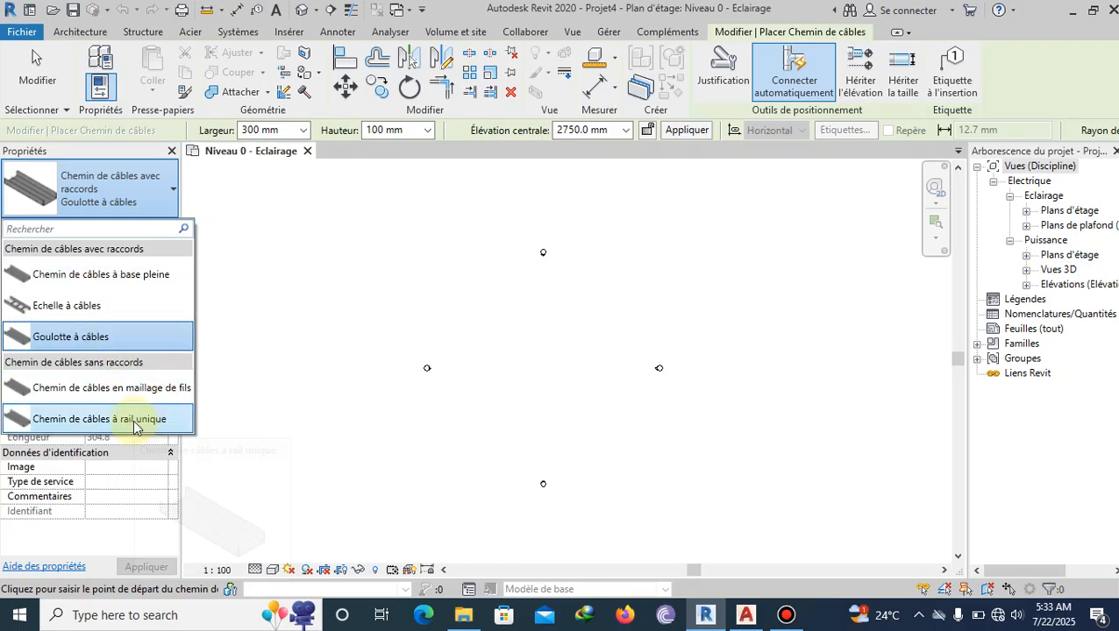
mouse_move(129, 423)
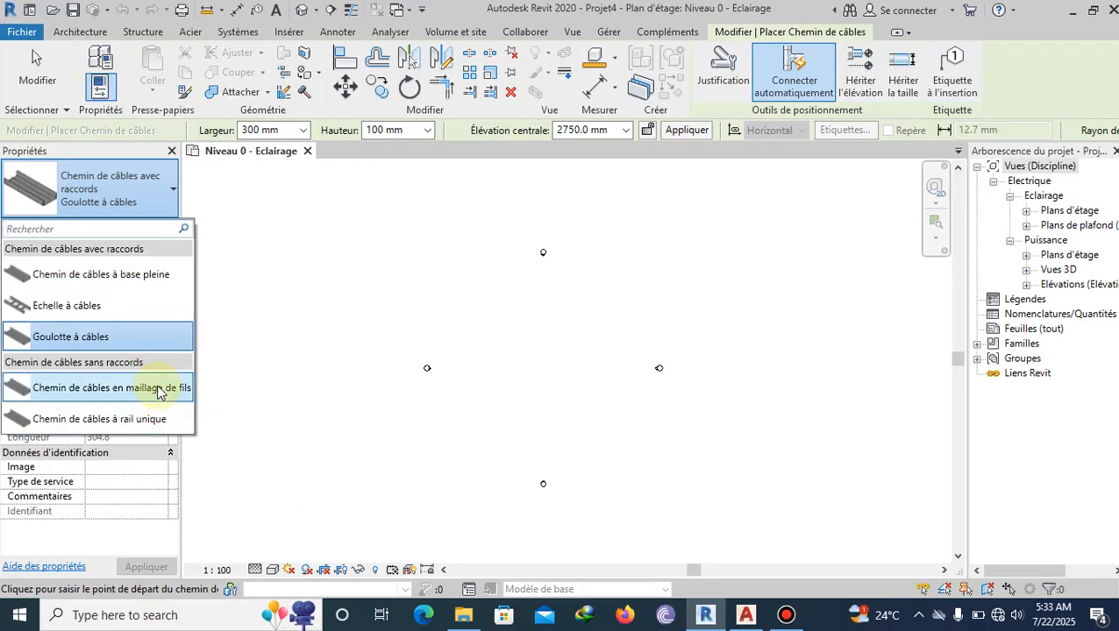
click(156, 390)
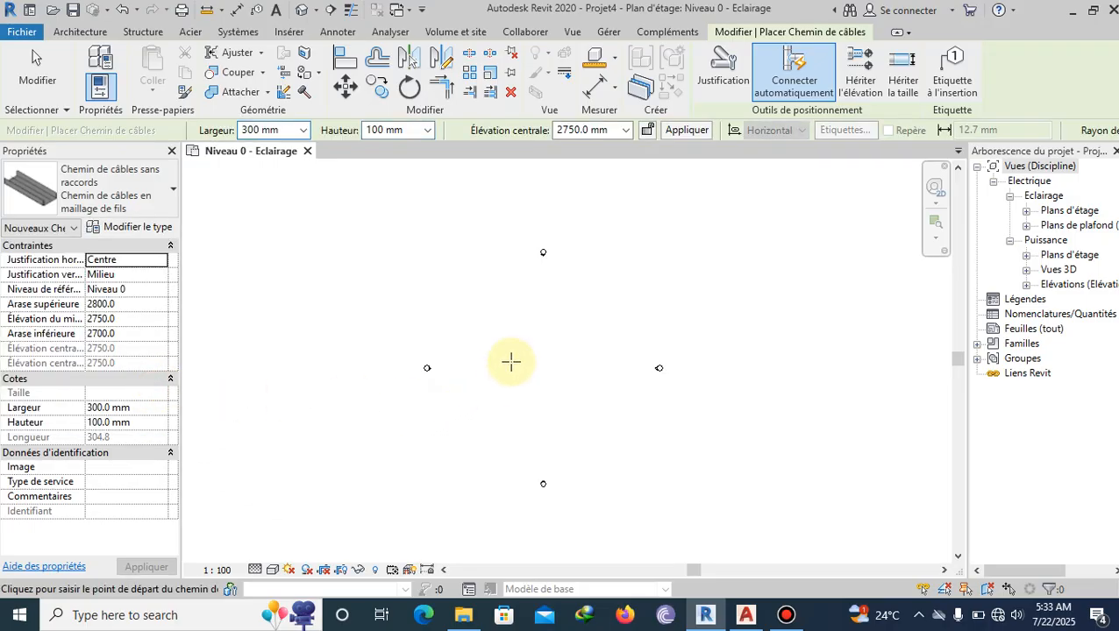
scroll(544, 375, up, 2)
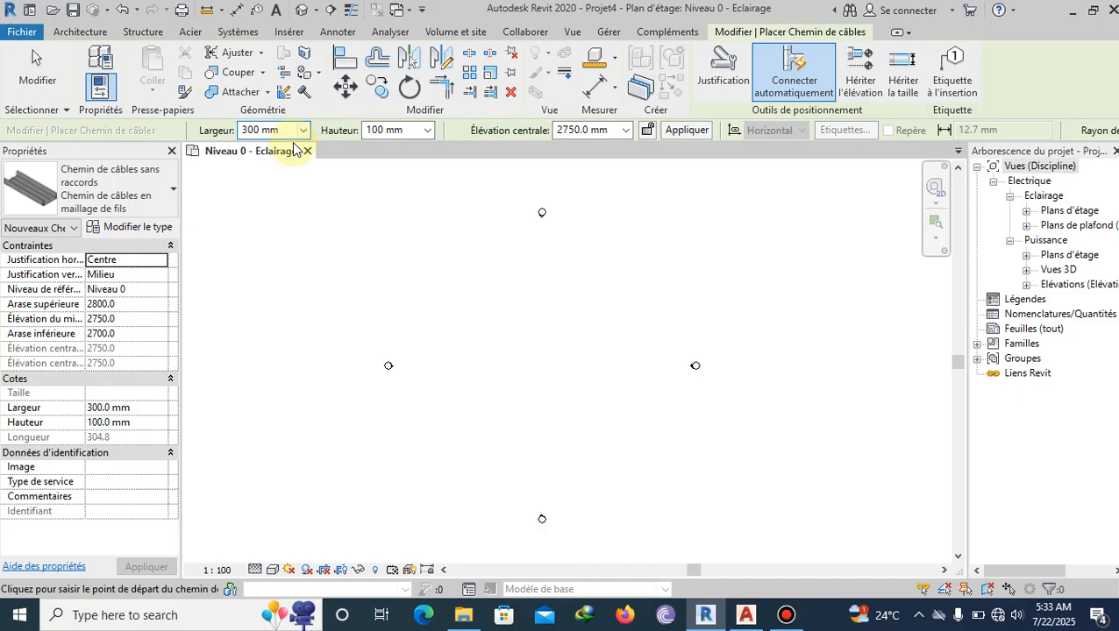
click(428, 131)
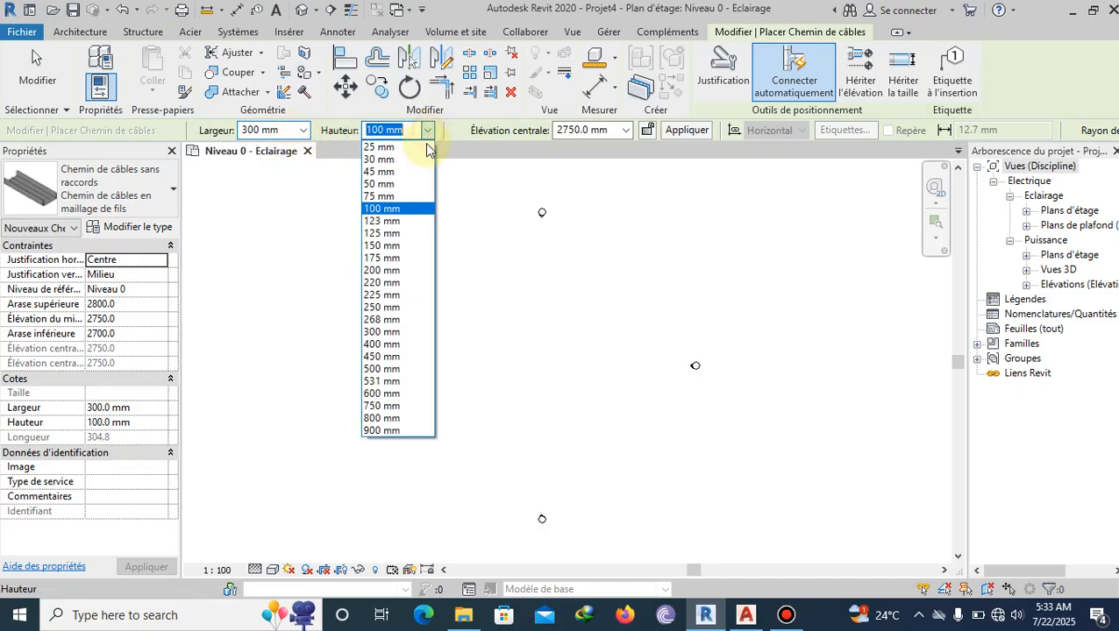
click(408, 184)
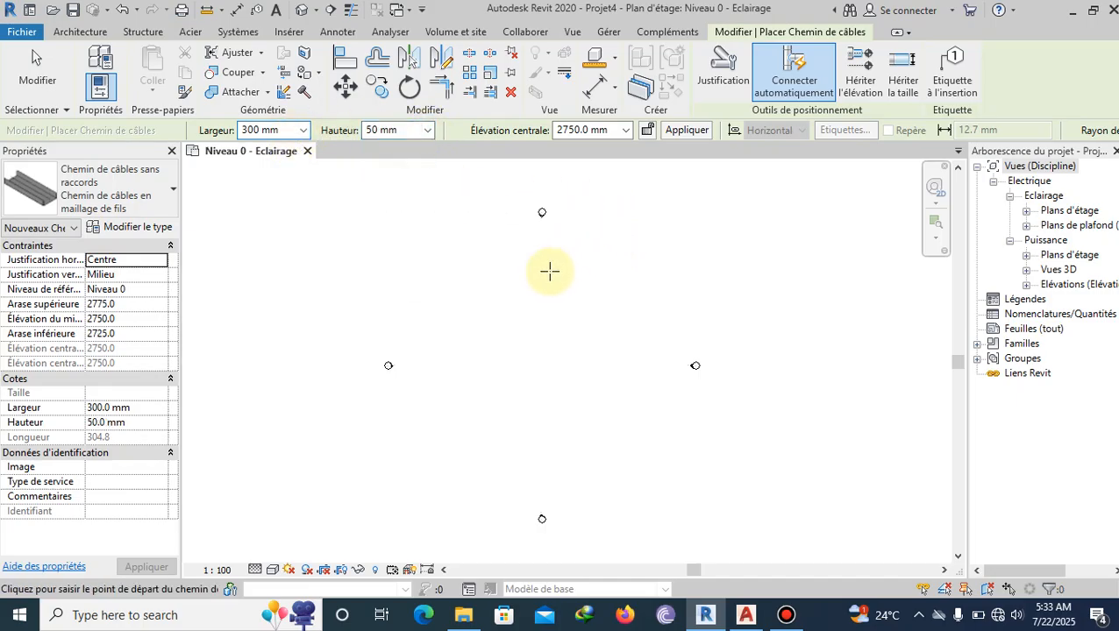
Draw a five-segment cable tray run spiralling inward at right angles, with a first horizontal segment about 33000 mm long, and end the command
click(419, 404)
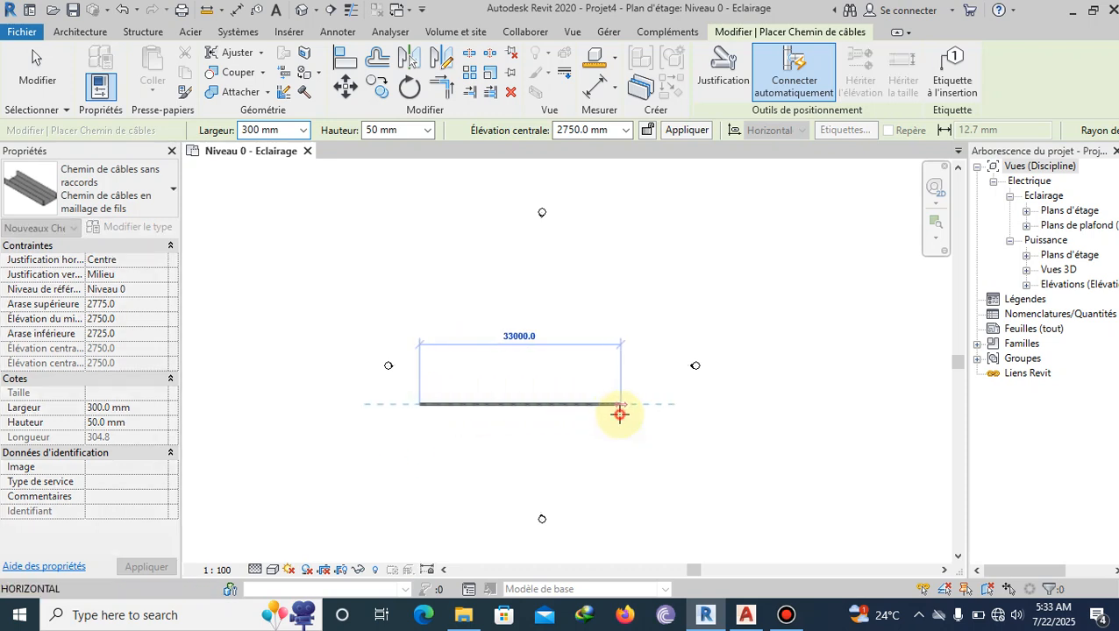
click(620, 414)
scroll(619, 417, up, 3)
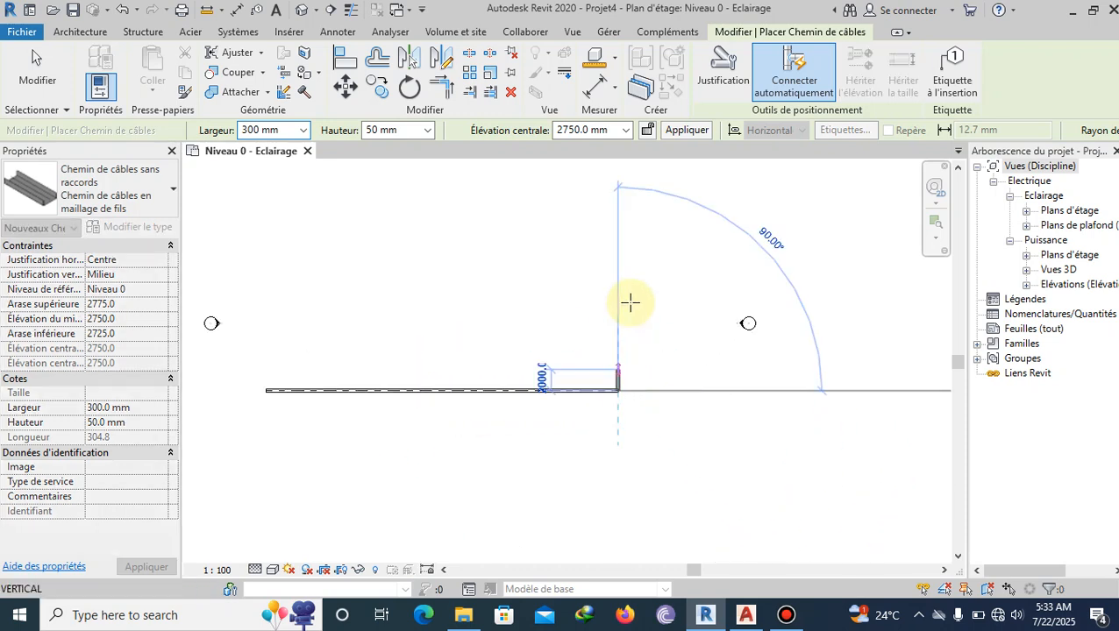
click(619, 212)
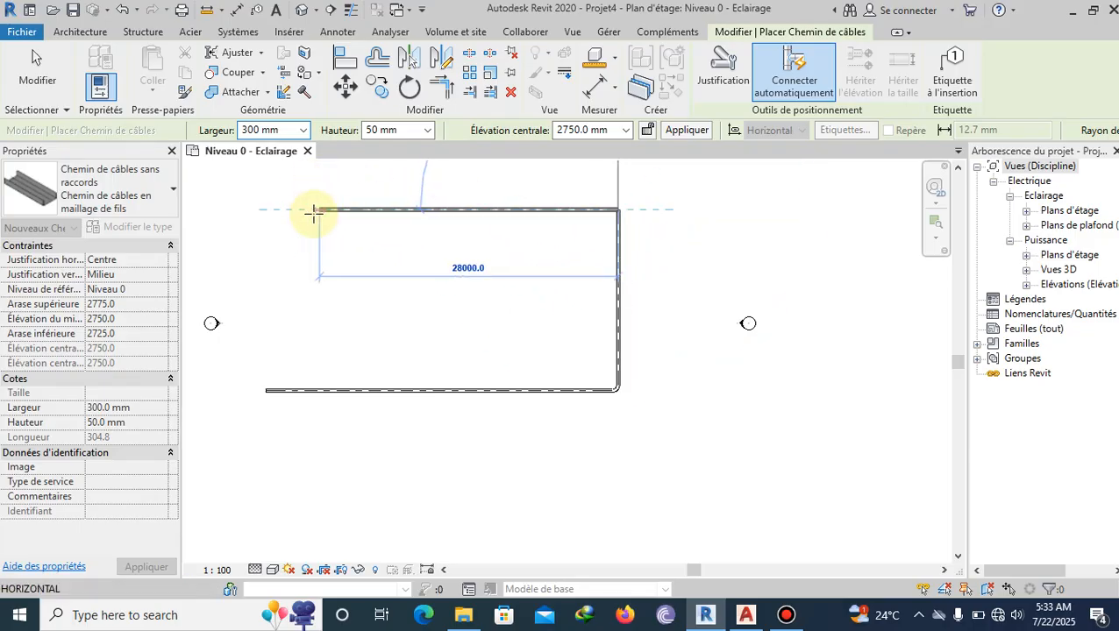
click(287, 212)
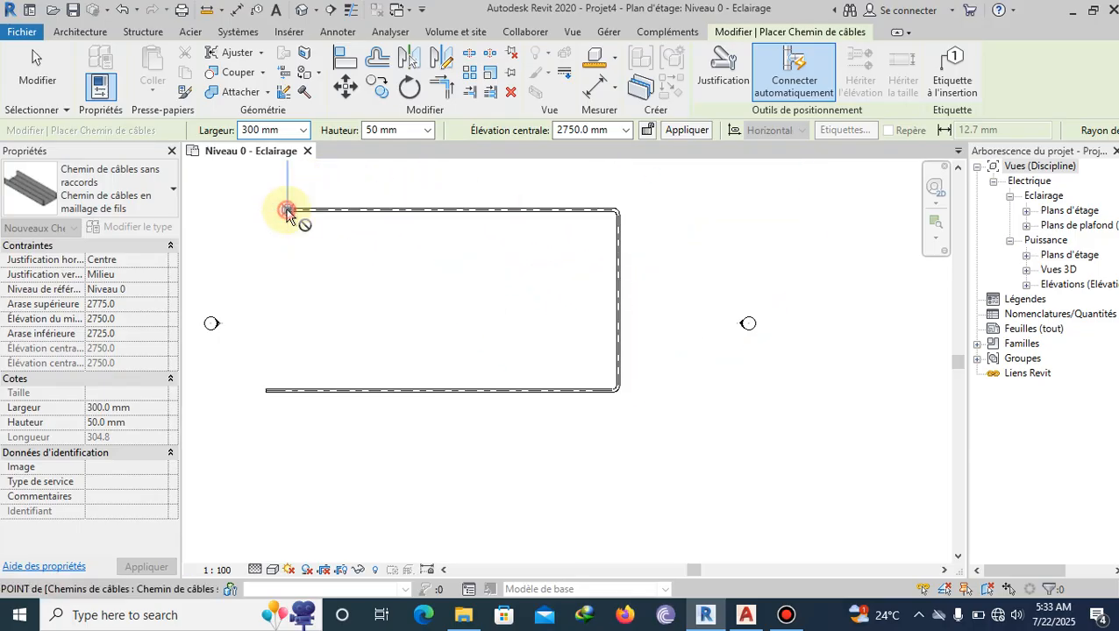
click(289, 306)
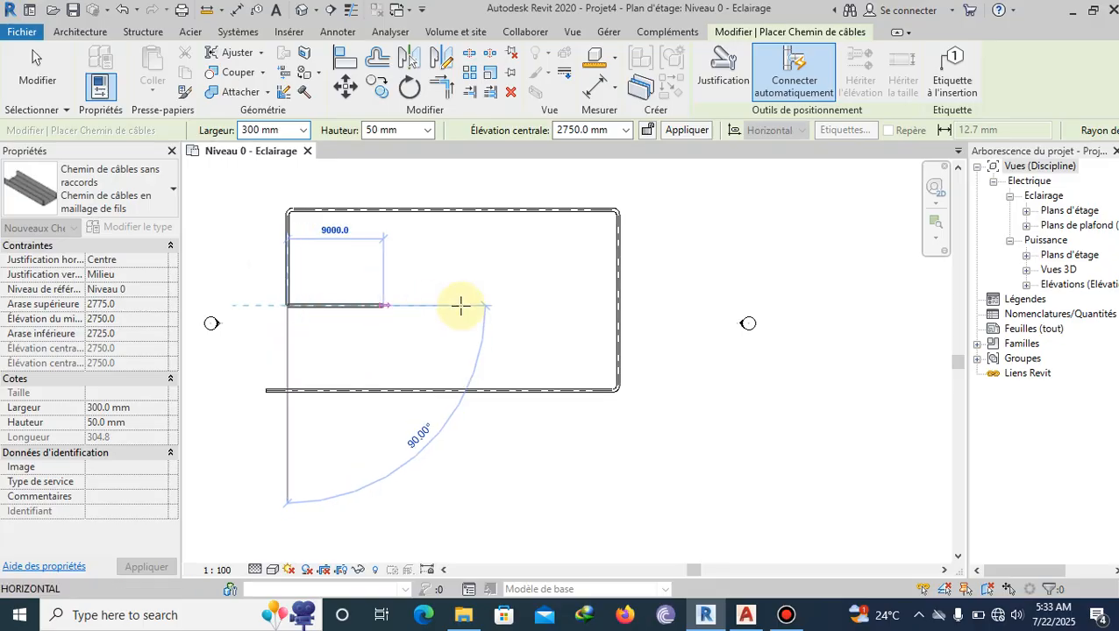
double_click(491, 306)
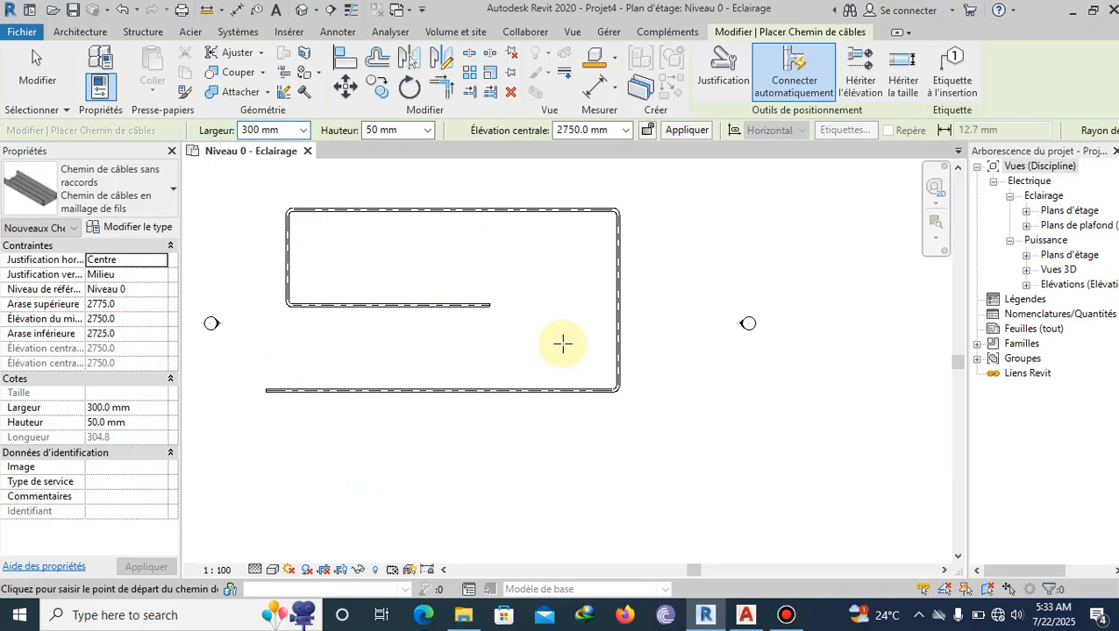
key(Escape)
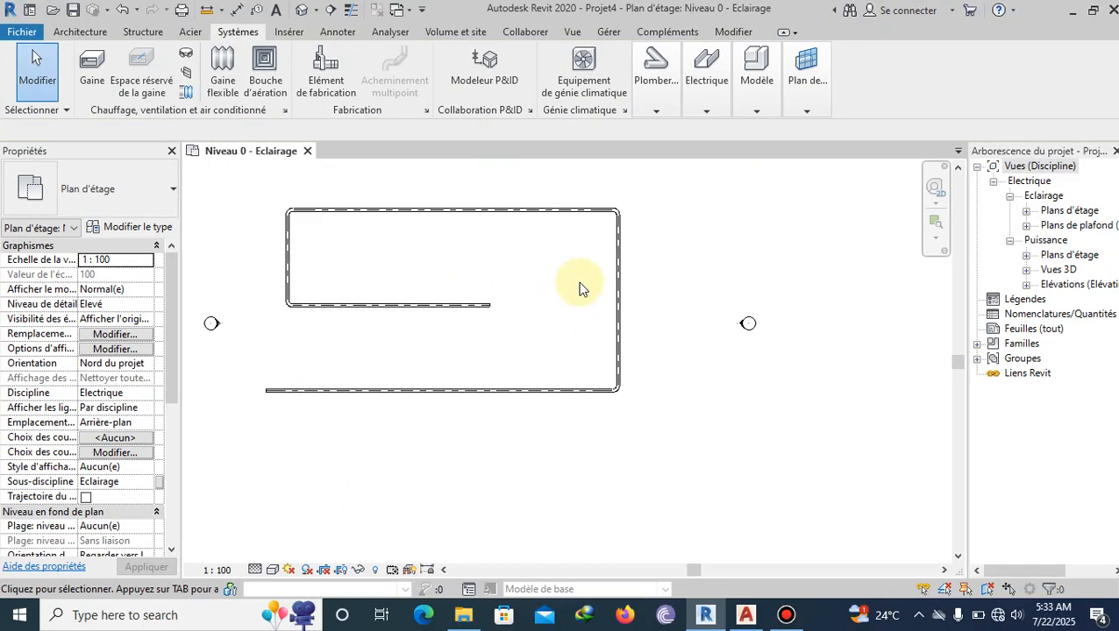
scroll(280, 302, up, 2)
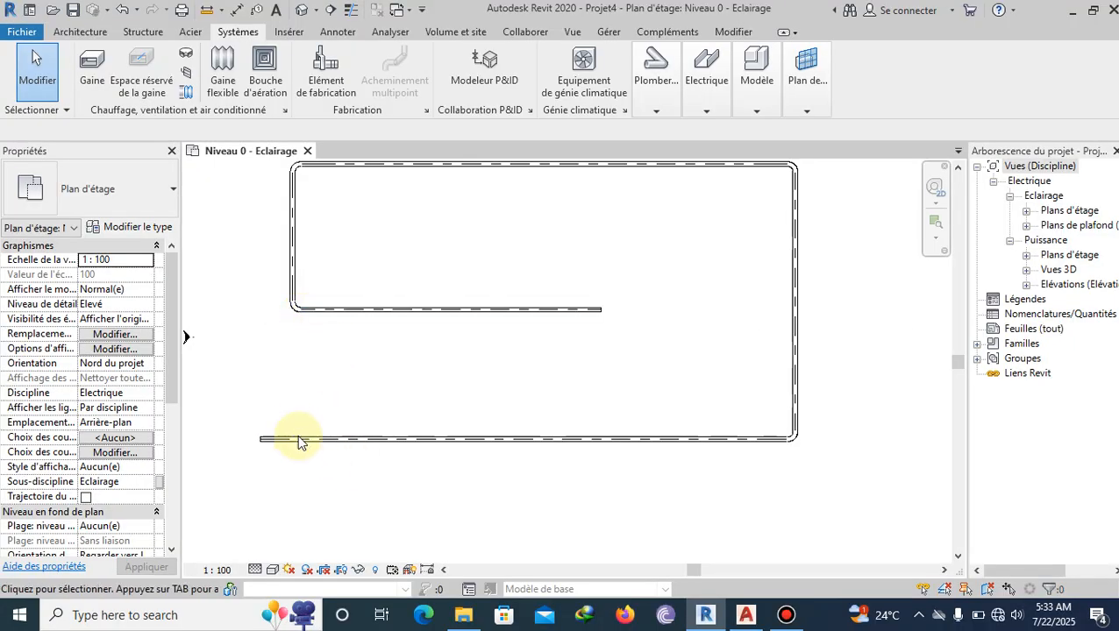
scroll(733, 459, up, 2)
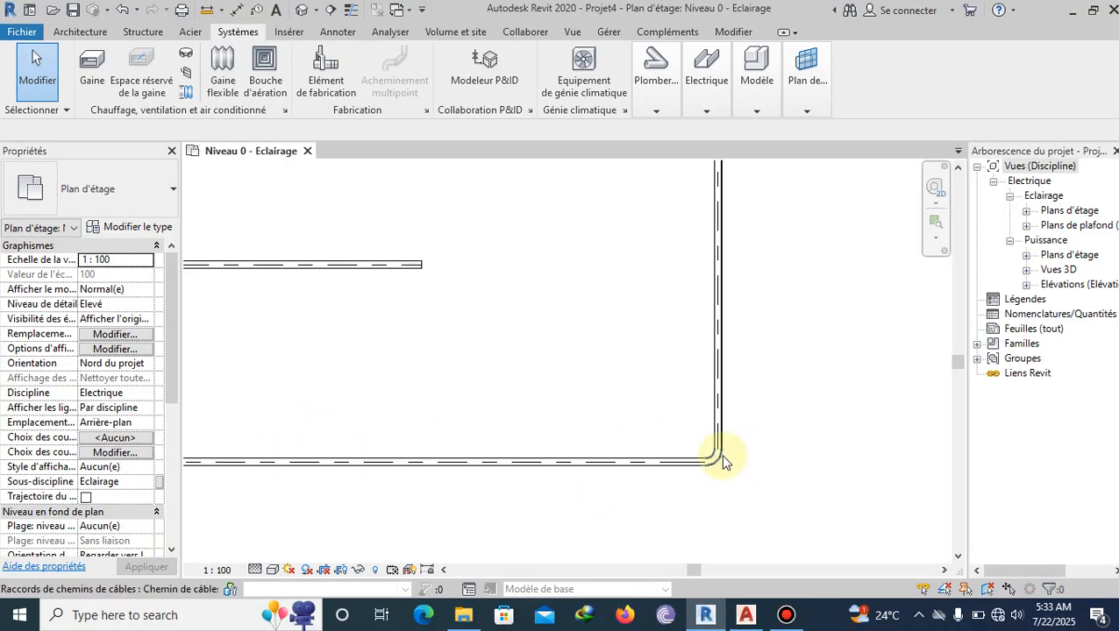
Select a corner bend of the cable tray run and review the type properties of its "Chemin de câbles - Courbure" fitting
click(722, 460)
scroll(712, 478, down, 3)
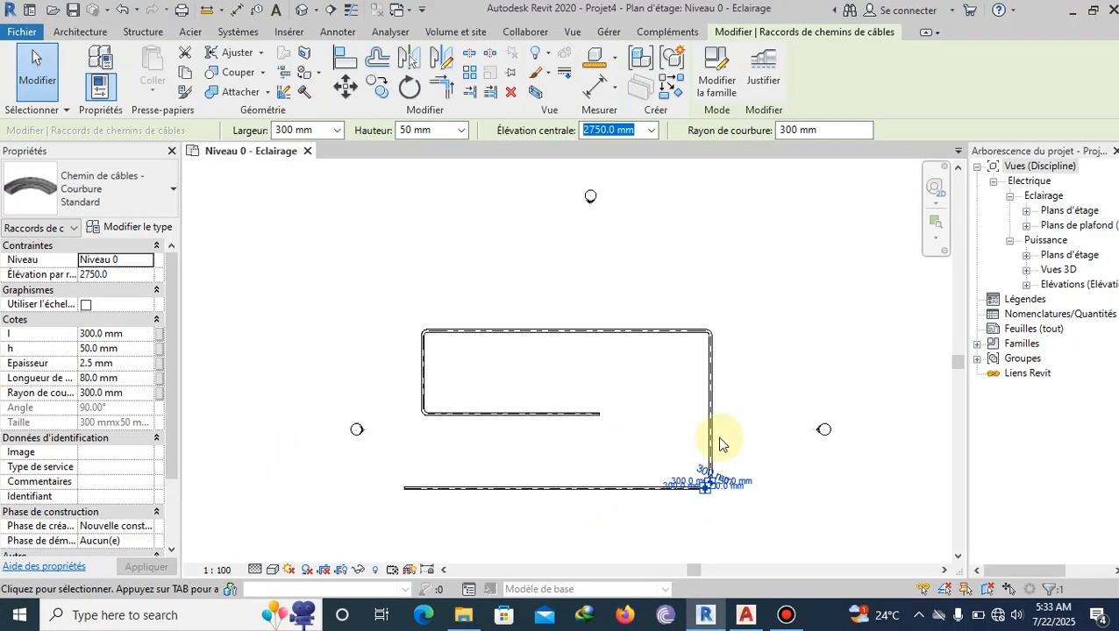
scroll(695, 330, up, 2)
click(707, 331)
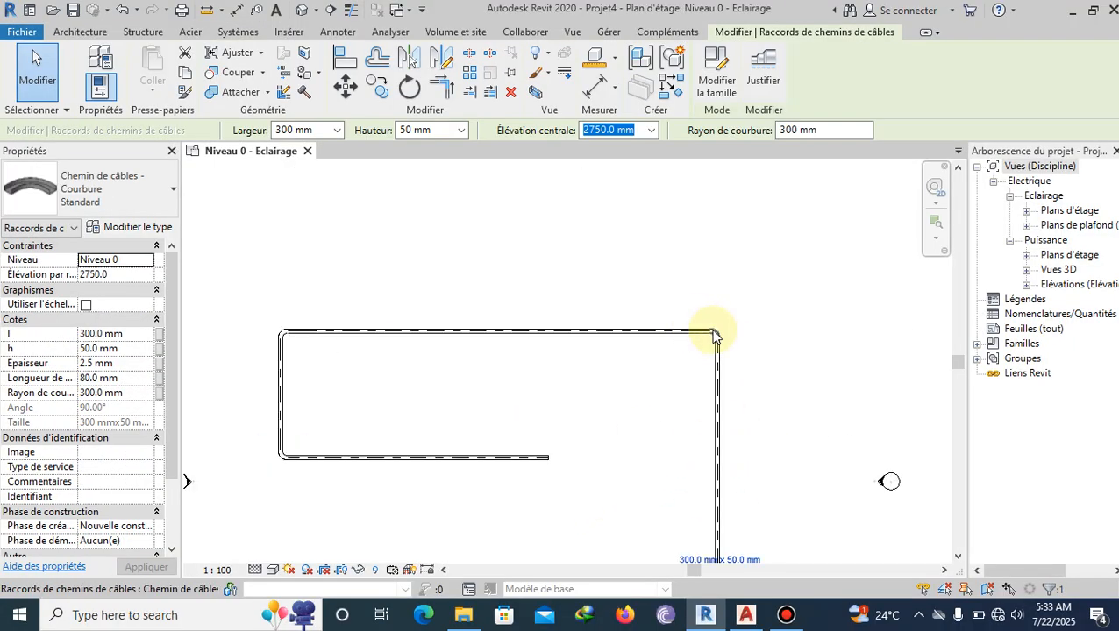
click(136, 226)
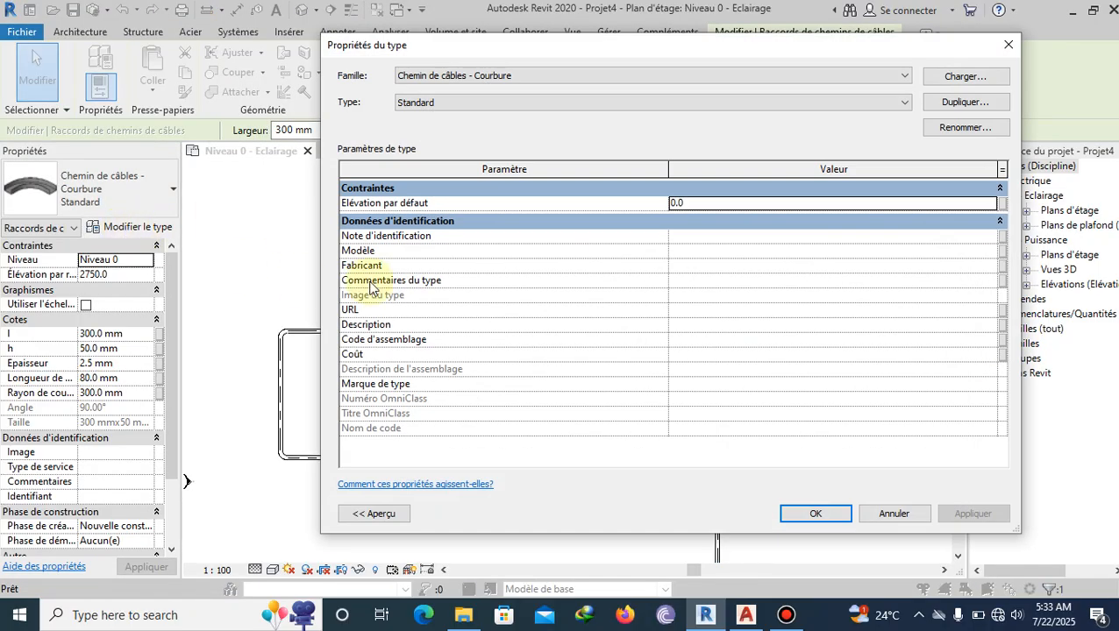
click(1015, 44)
Review the fittings assigned in the type properties of the upper horizontal cable tray segment, then close them without changes and deselect it
click(612, 331)
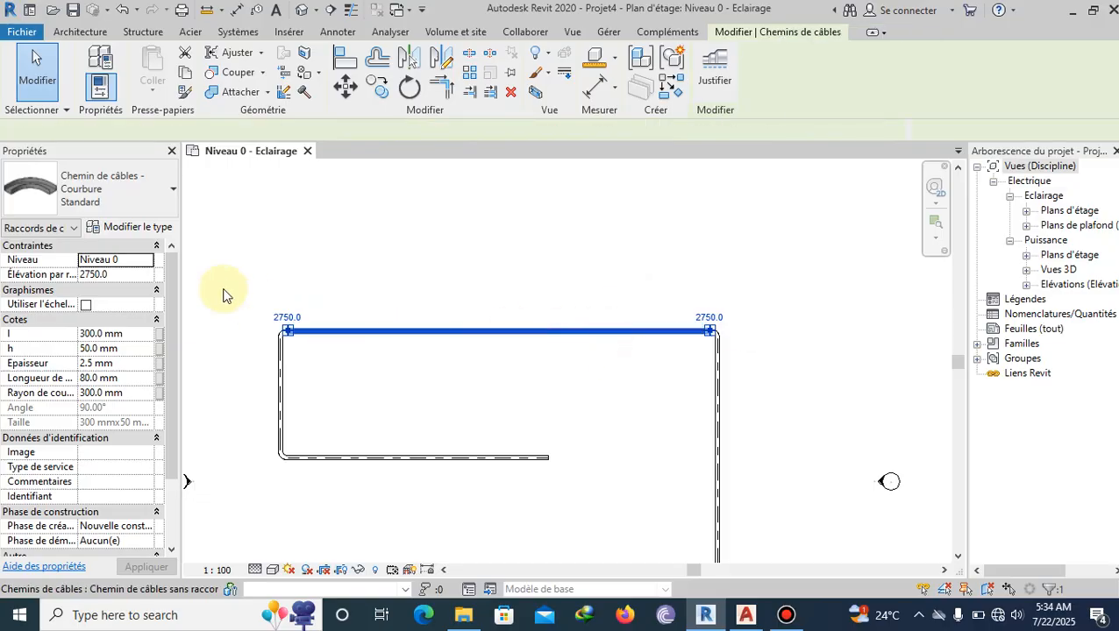
click(163, 227)
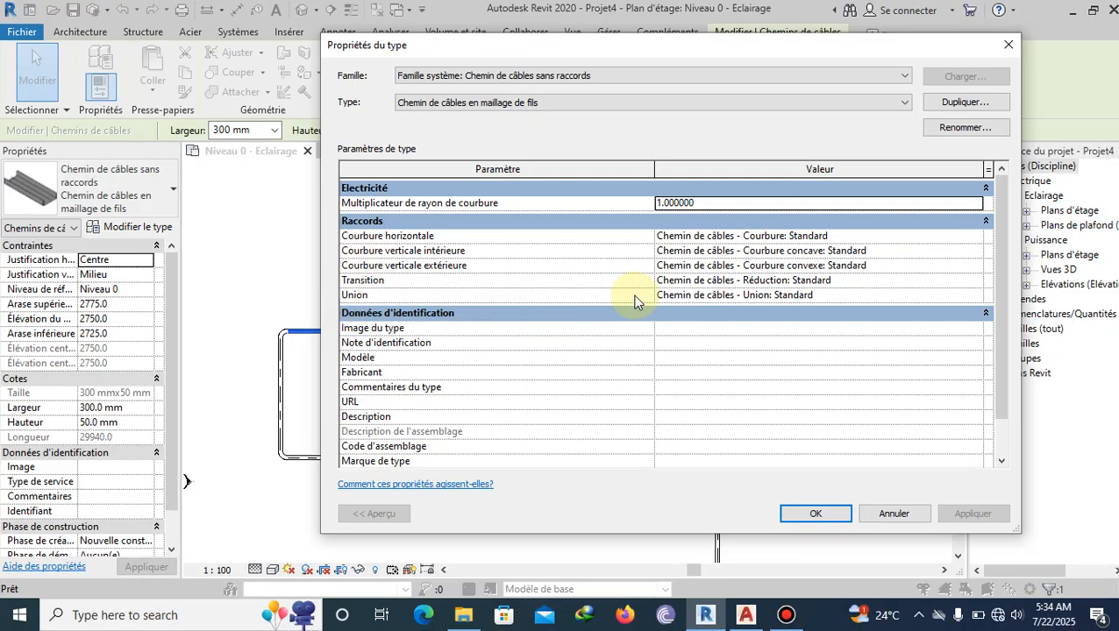
scroll(636, 300, down, 2)
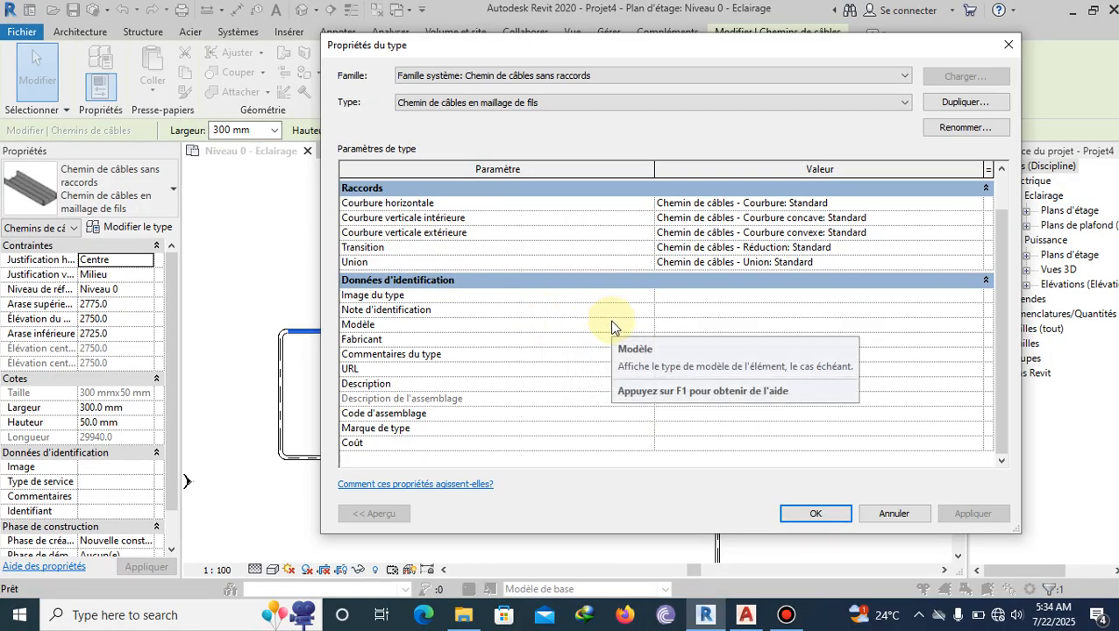
scroll(855, 267, up, 2)
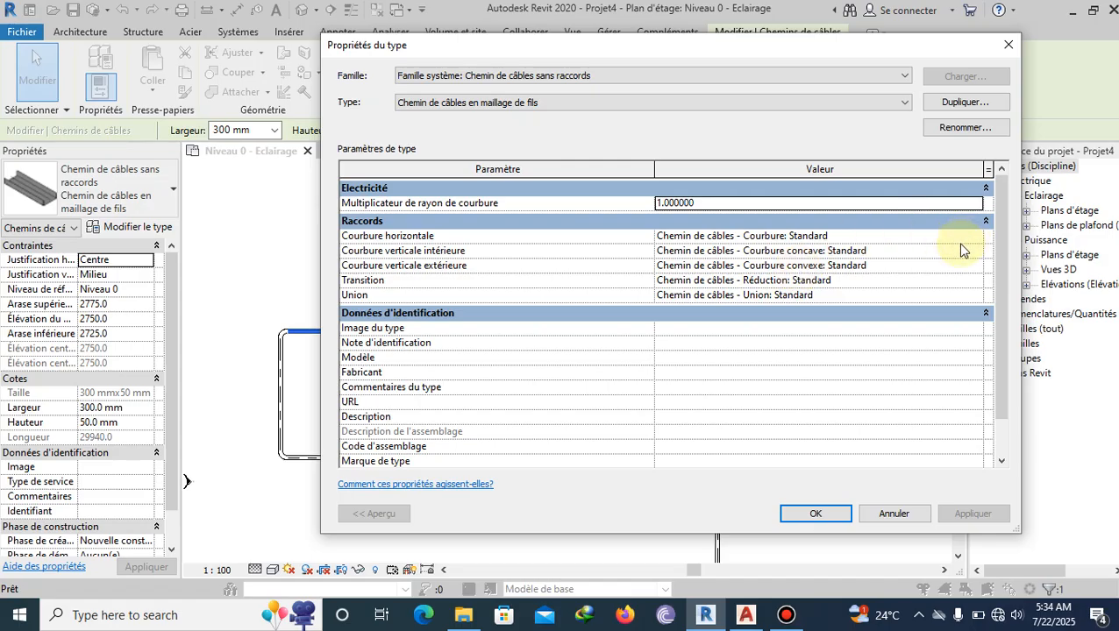
click(896, 514)
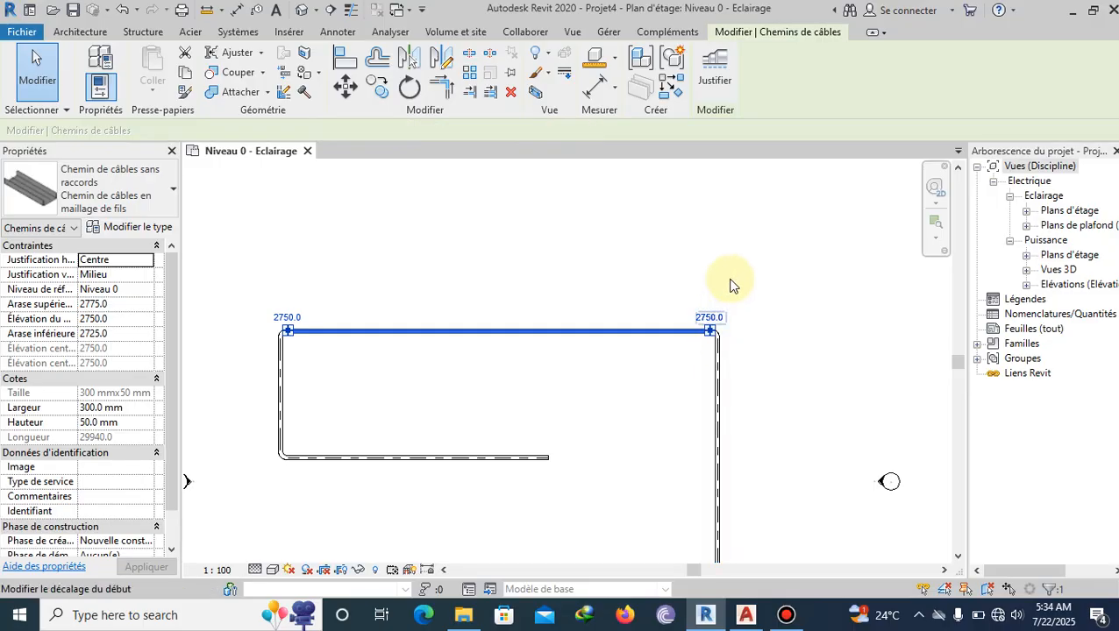
scroll(716, 268, down, 2)
scroll(623, 377, up, 1)
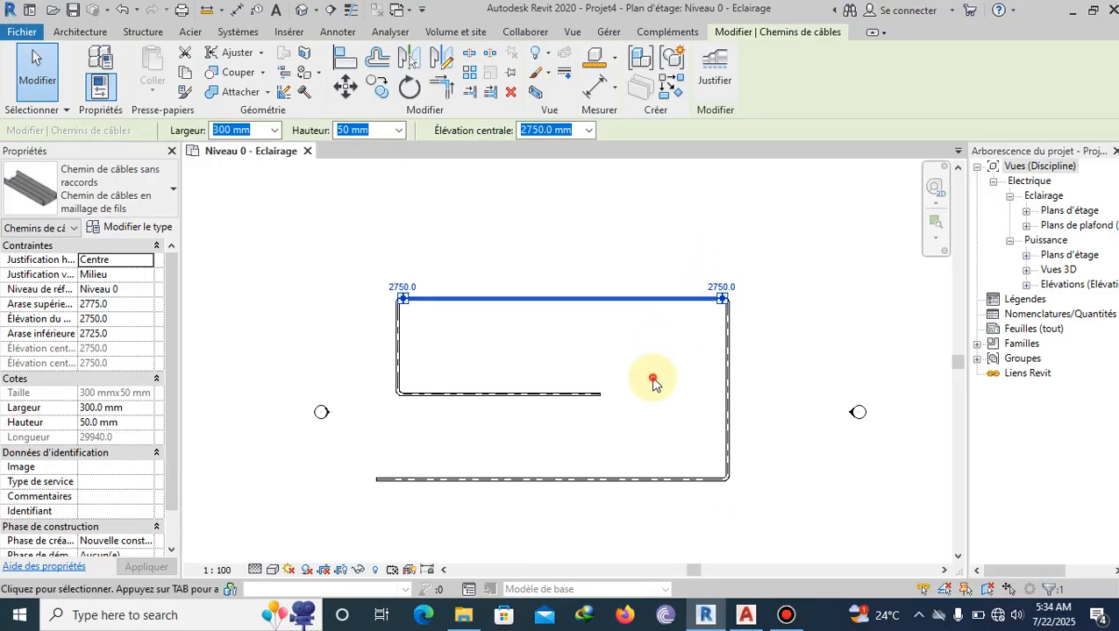
click(653, 380)
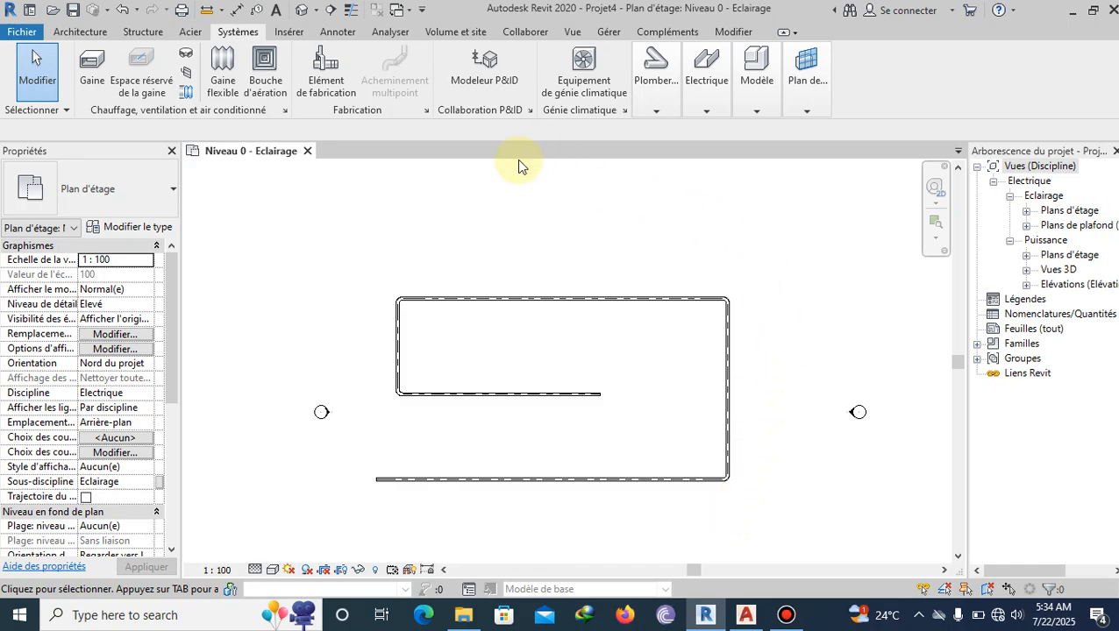
Open the default 3D view and examine the cable tray run with its rounded corner bends
click(302, 11)
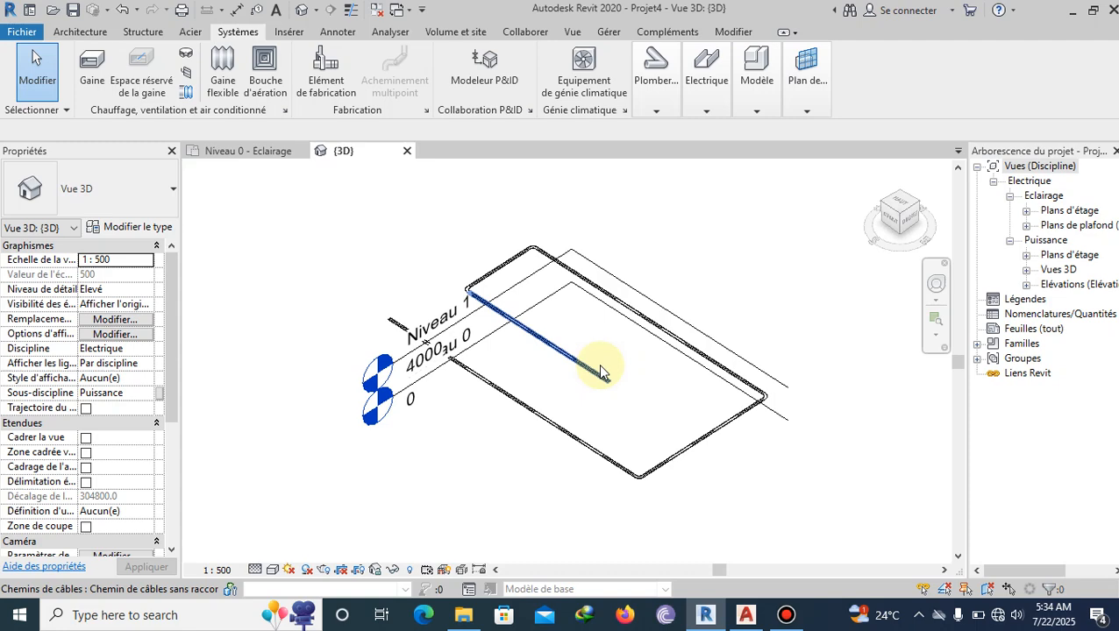
scroll(600, 371, down, 1)
click(936, 283)
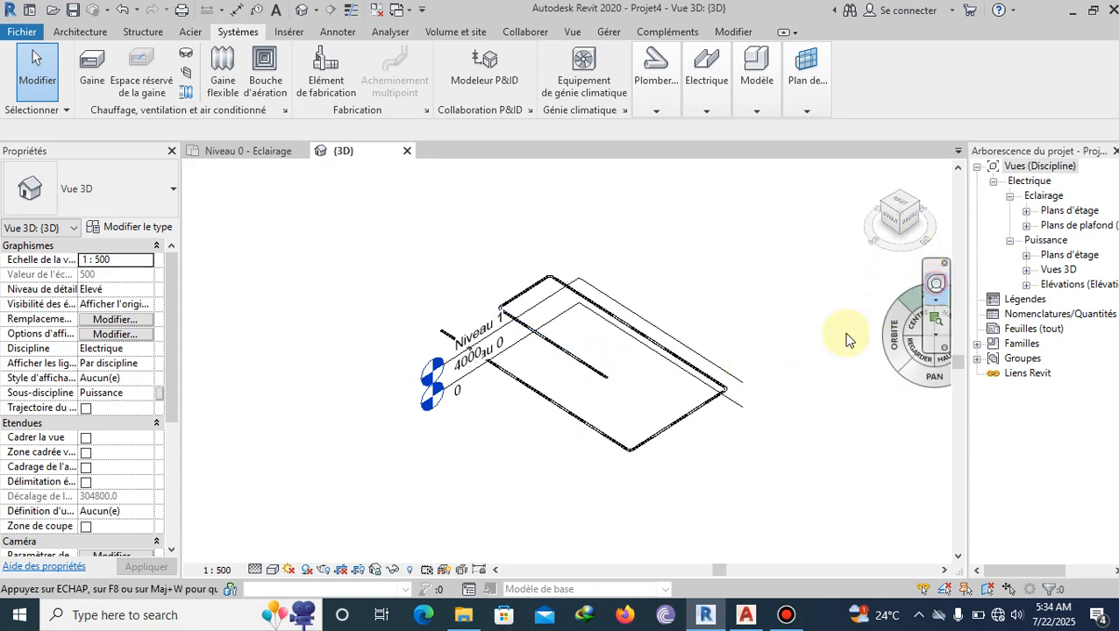
mouse_move(747, 385)
mouse_down()
mouse_move(755, 363)
mouse_move(743, 381)
mouse_up()
scroll(599, 358, up, 2)
scroll(598, 361, up, 2)
scroll(612, 379, down, 4)
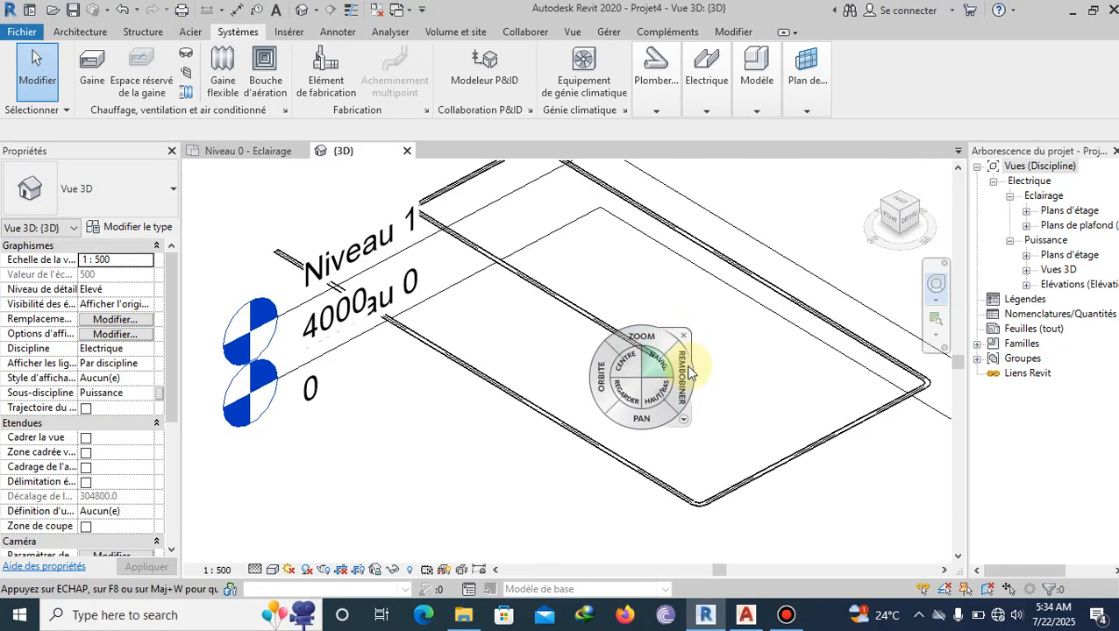
key(Escape)
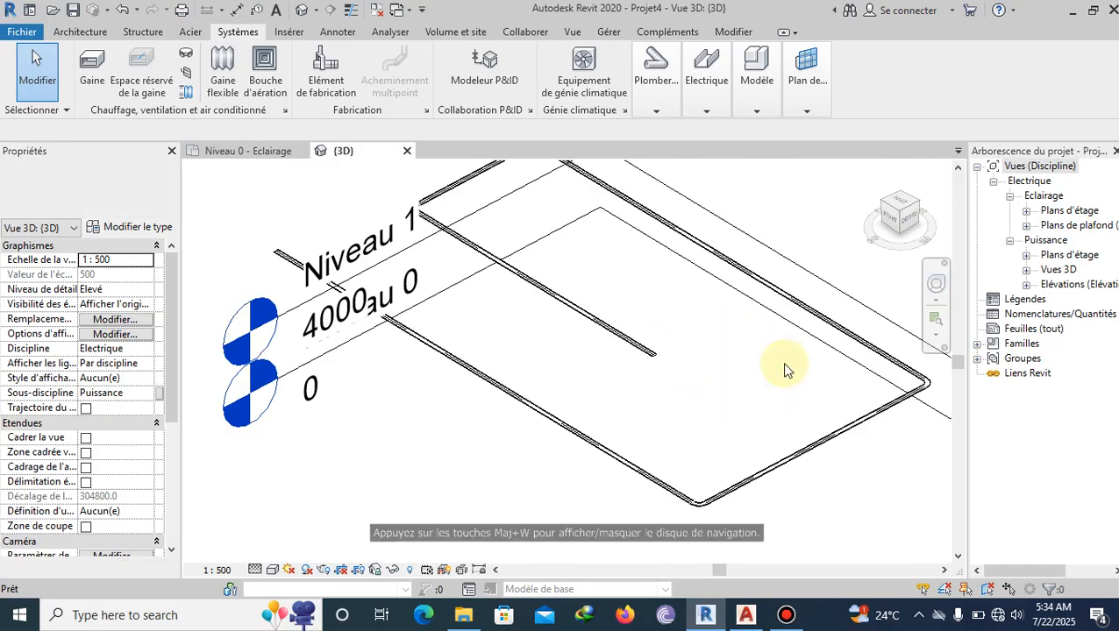
Return to the Niveau 0 - Eclairage plan and compare the cable tray run at detail levels Faible and Elevé, ending on Elevé
click(283, 152)
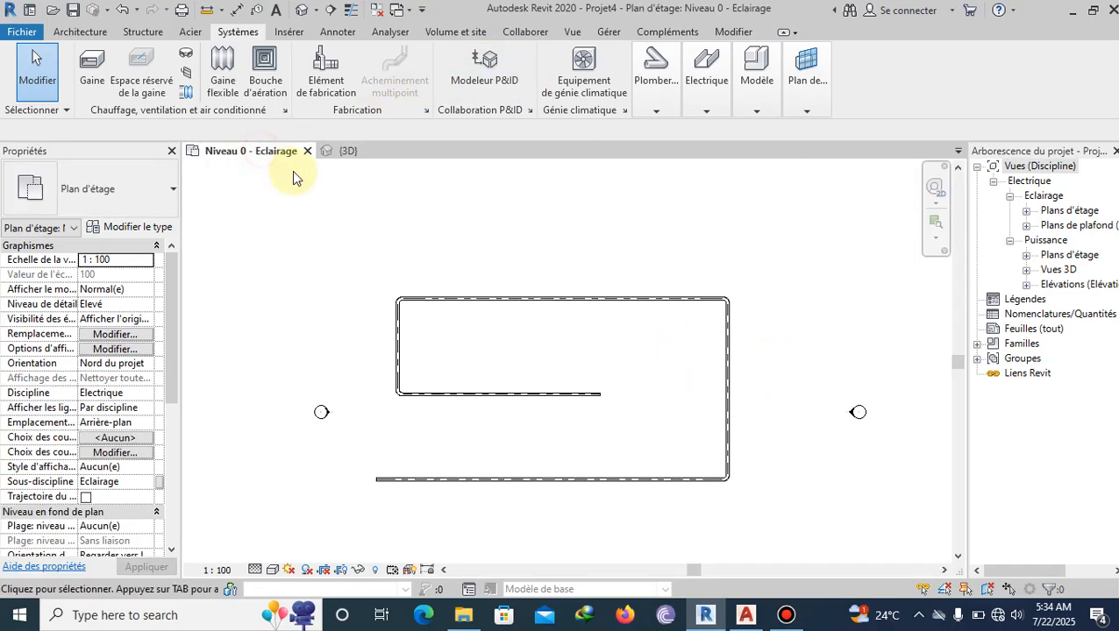
click(255, 570)
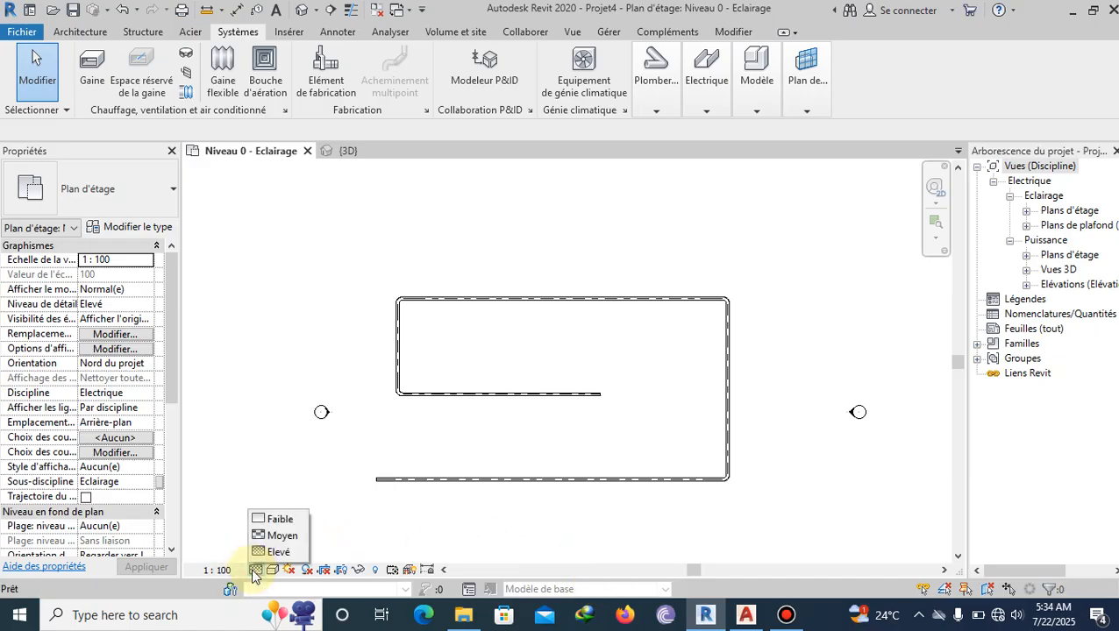
click(279, 519)
scroll(458, 393, up, 2)
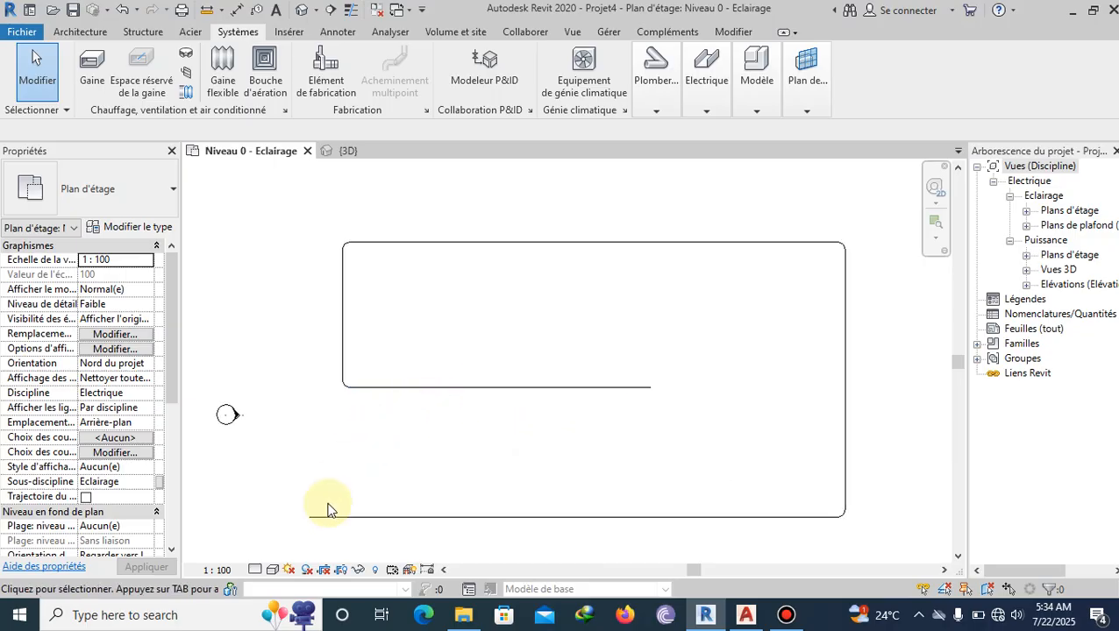
click(255, 570)
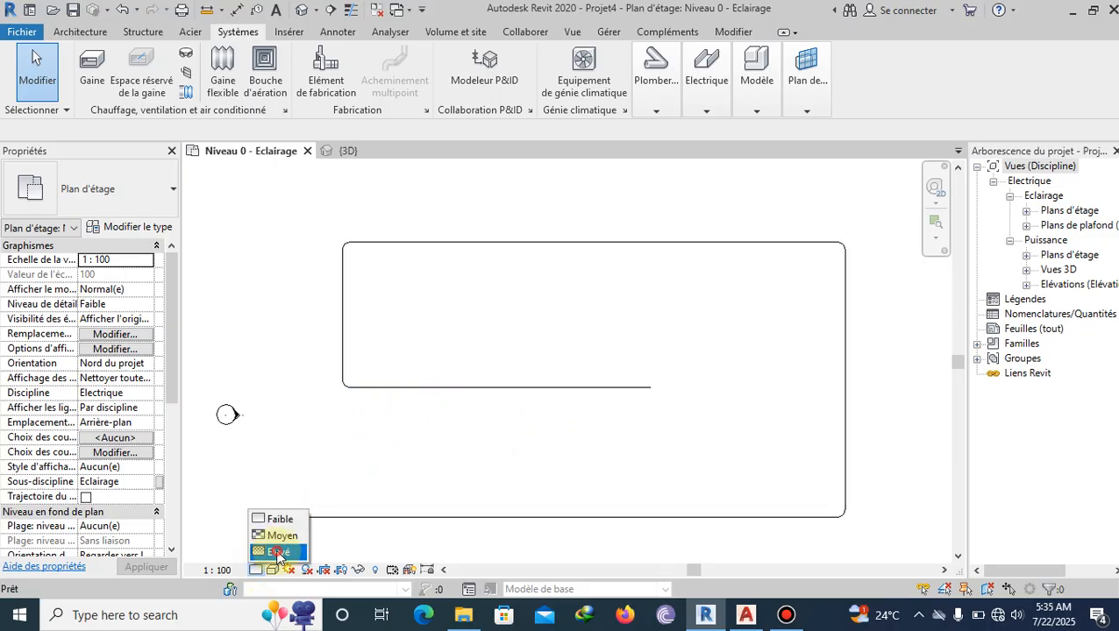
click(278, 552)
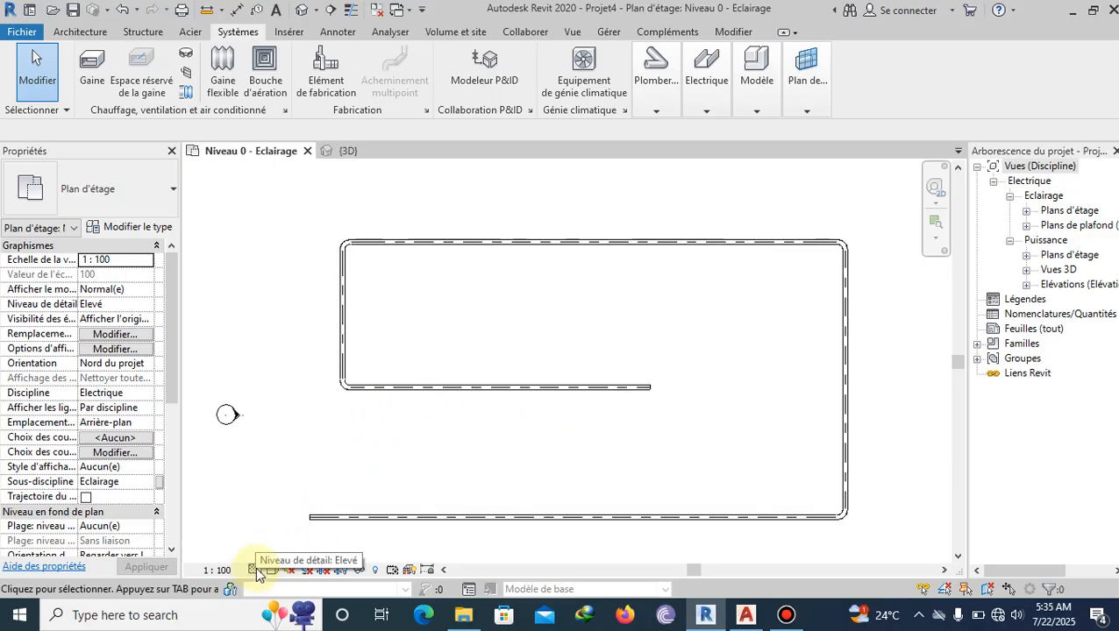
scroll(454, 400, down, 2)
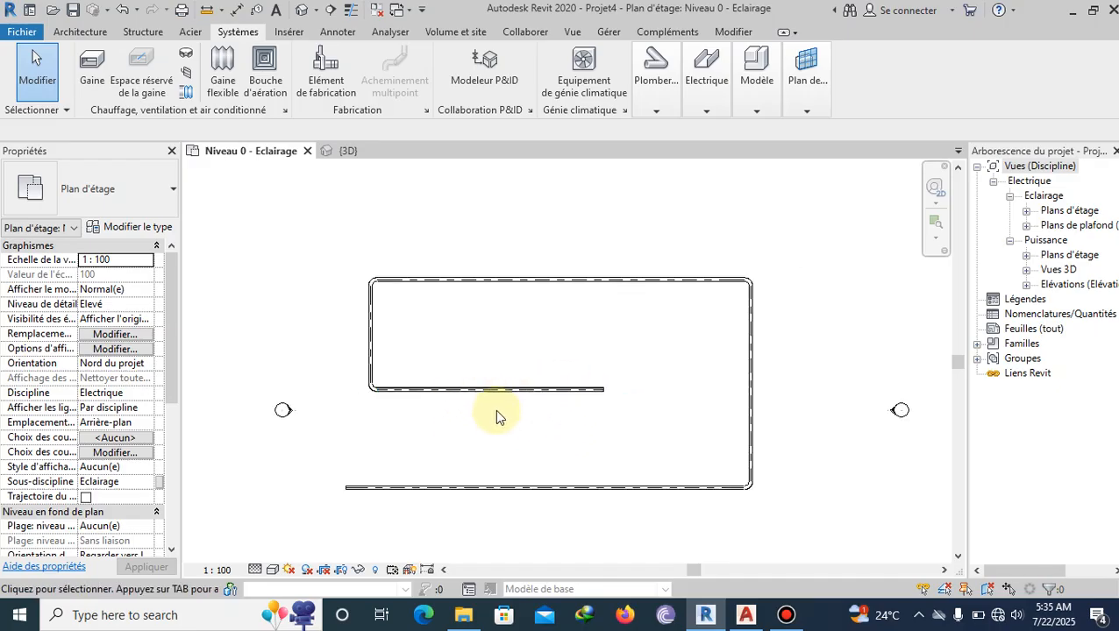
scroll(484, 411, down, 3)
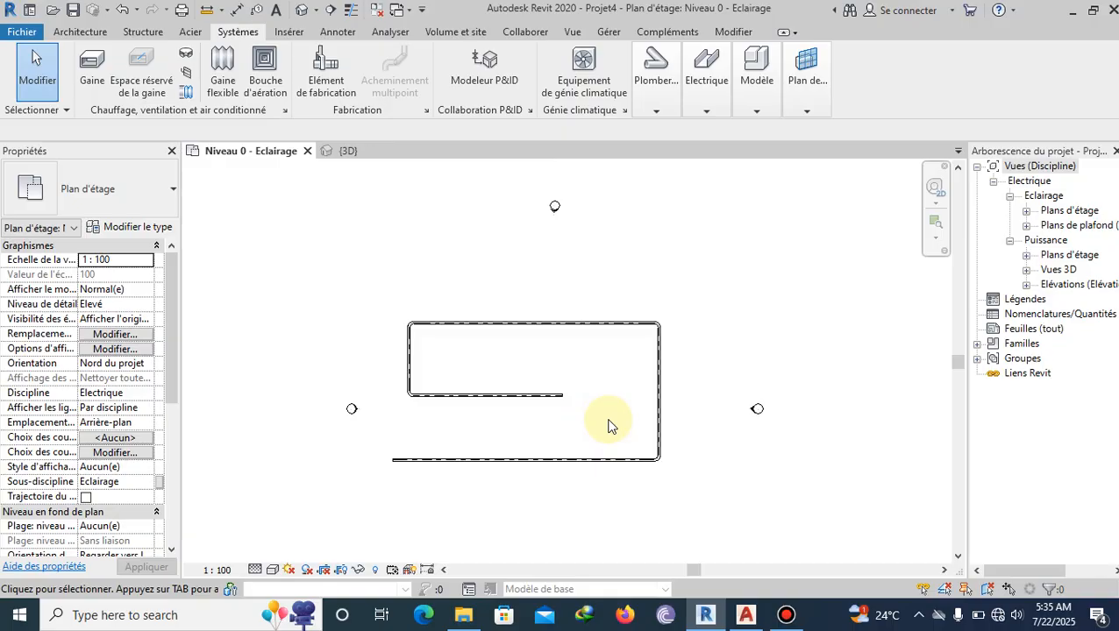
scroll(608, 423, up, 1)
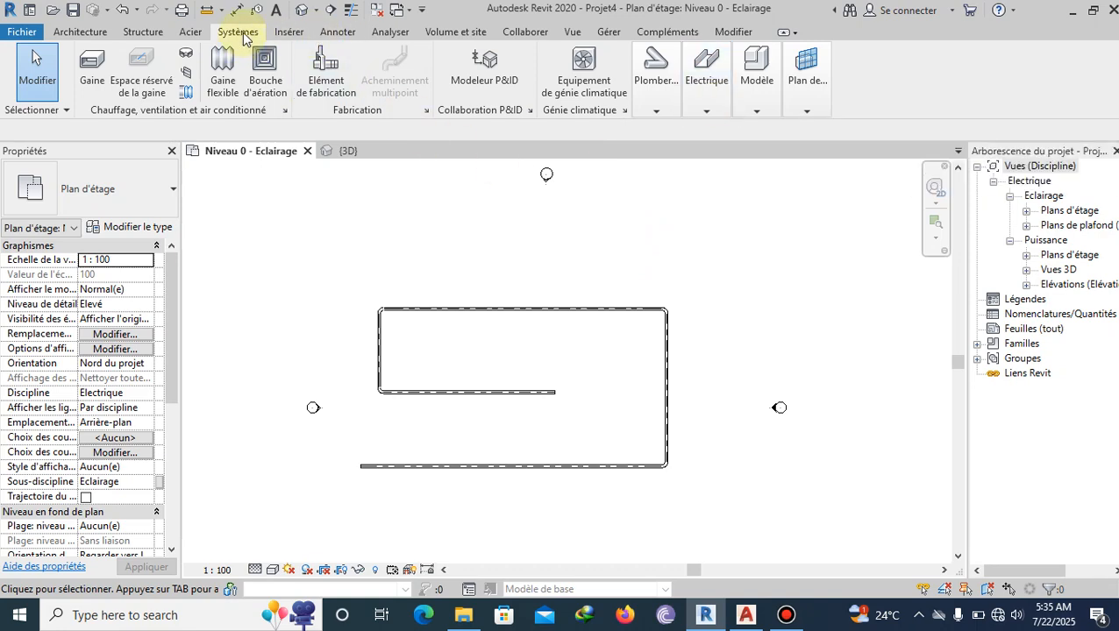
Start the cable tray command, review the available tray types with and without fittings, and leave the command without drawing
mouse_move(701, 115)
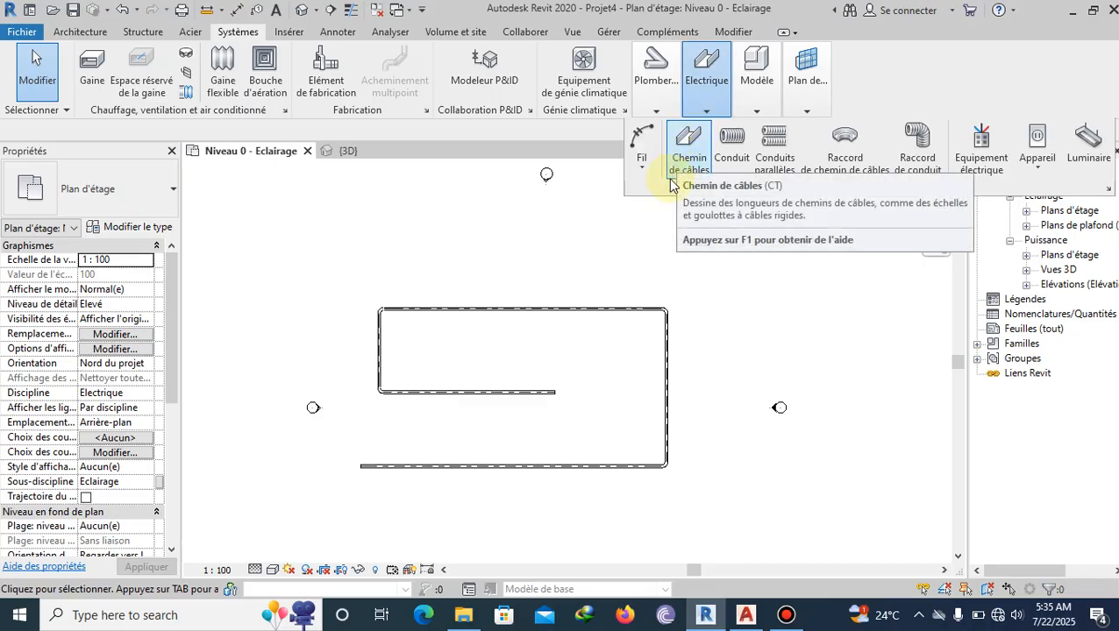
click(688, 151)
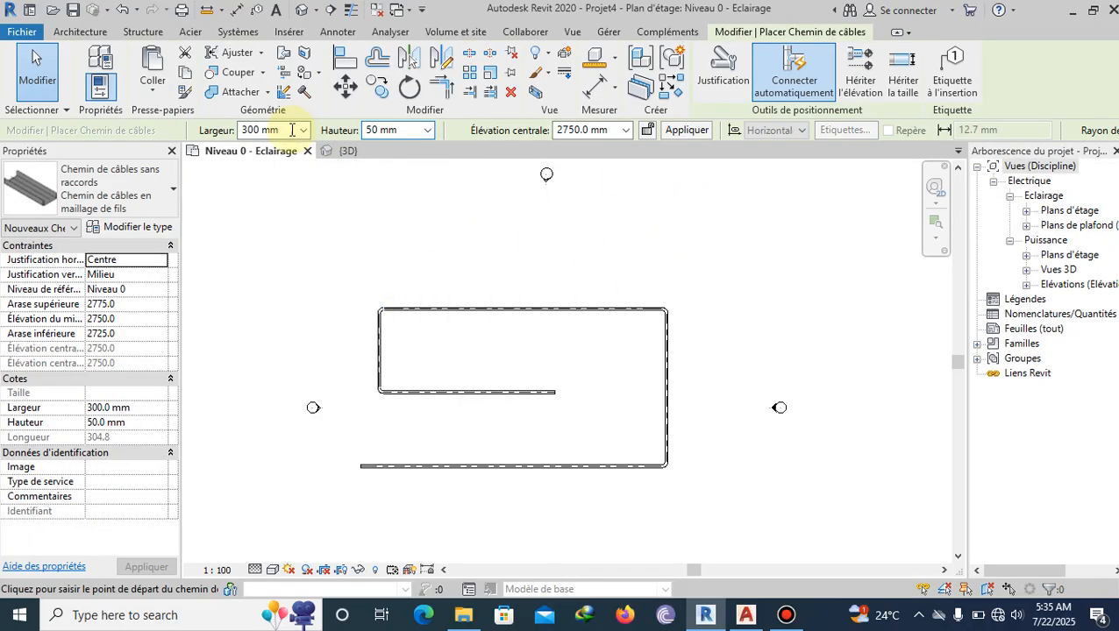
click(163, 202)
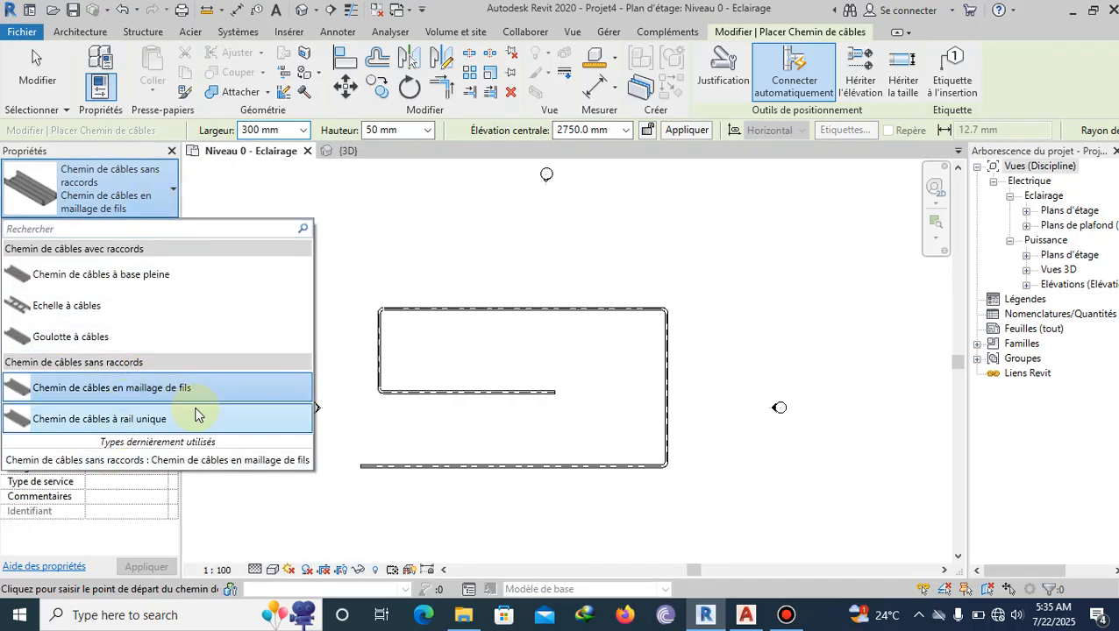
click(574, 251)
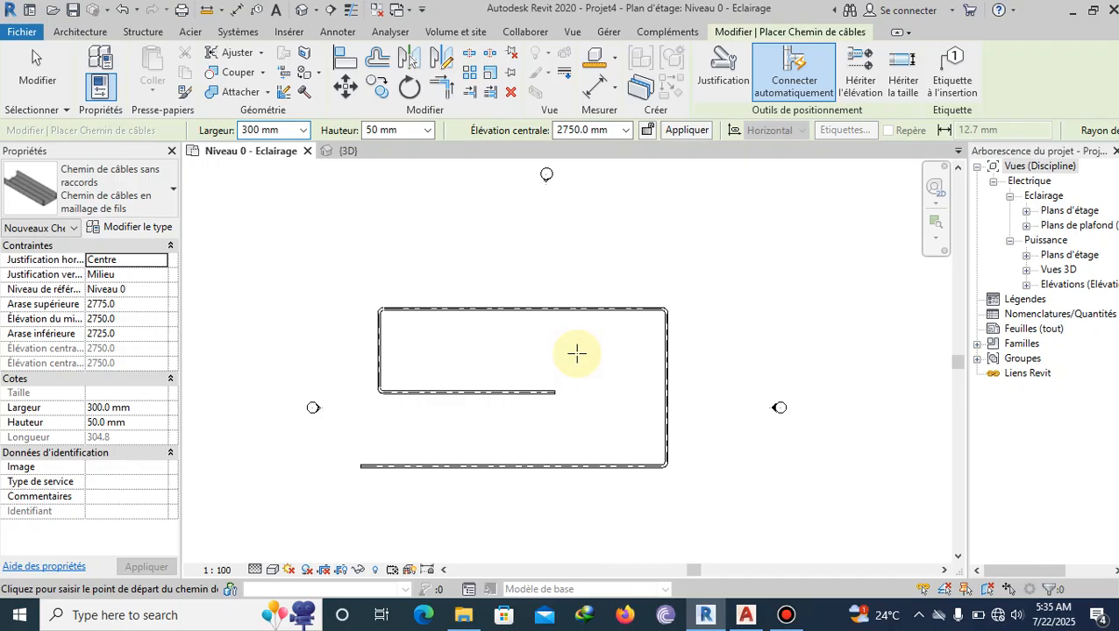
key(Escape)
key(Escape)
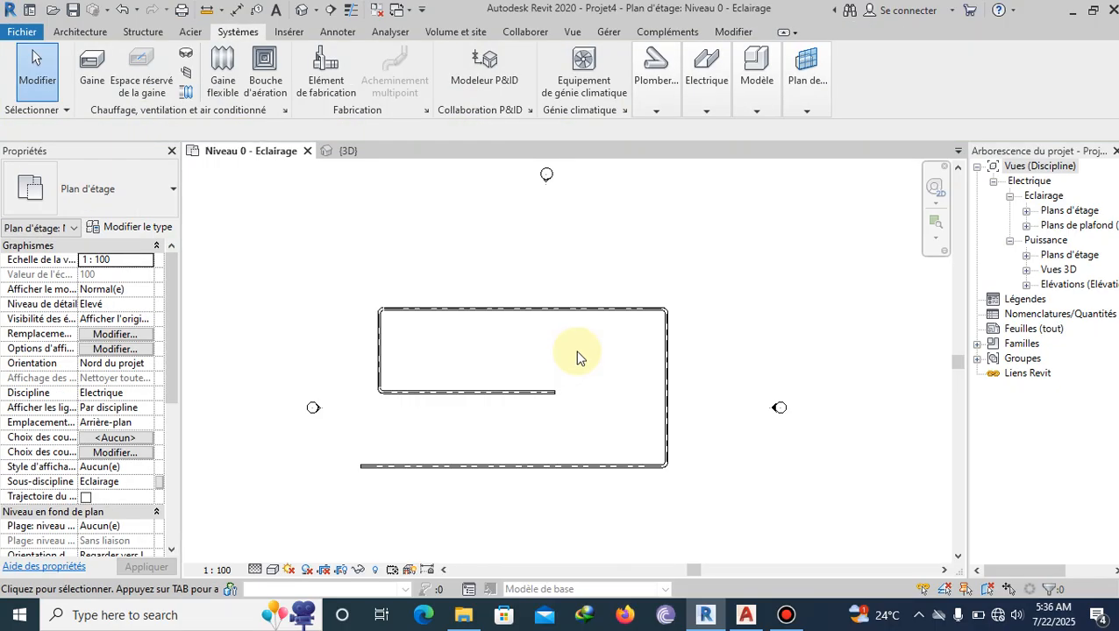